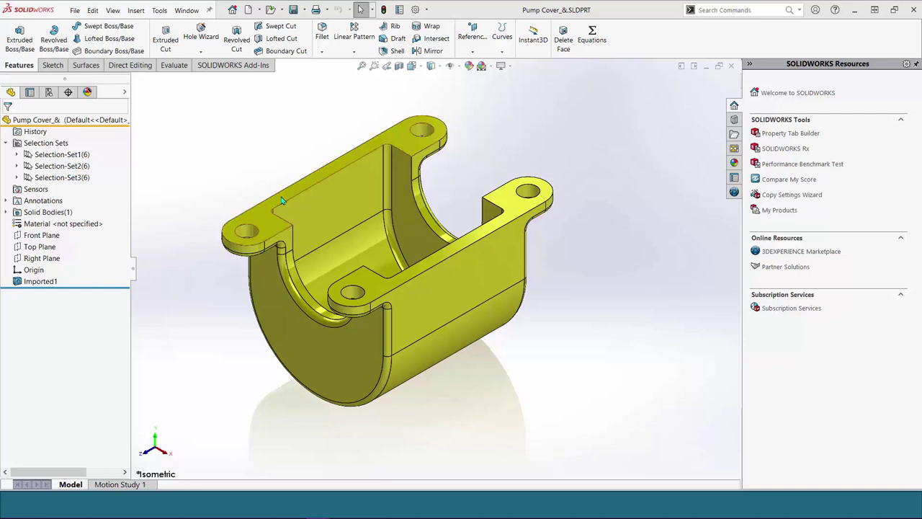
left_click(51, 154)
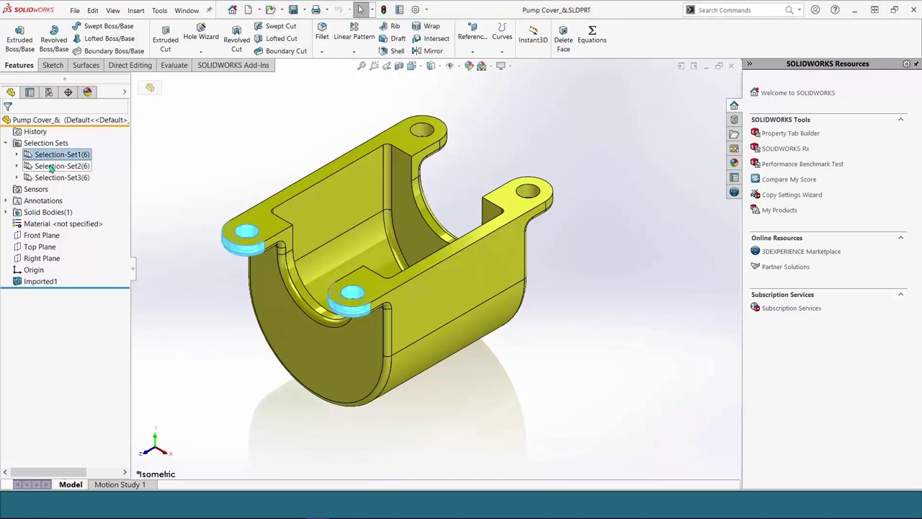
left_click(51, 167)
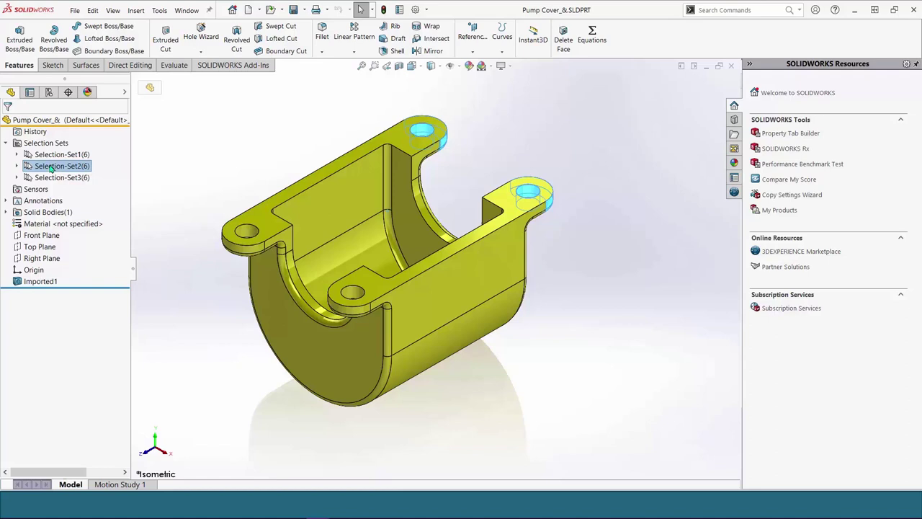
left_click(51, 177)
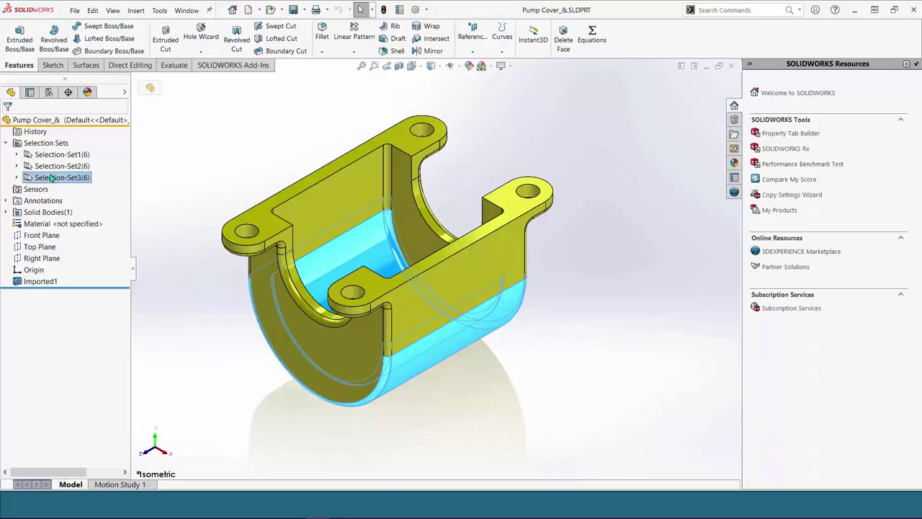
Select the four mounting hole faces on the pump cover and save them as Selection-Set4.
left_click(167, 180)
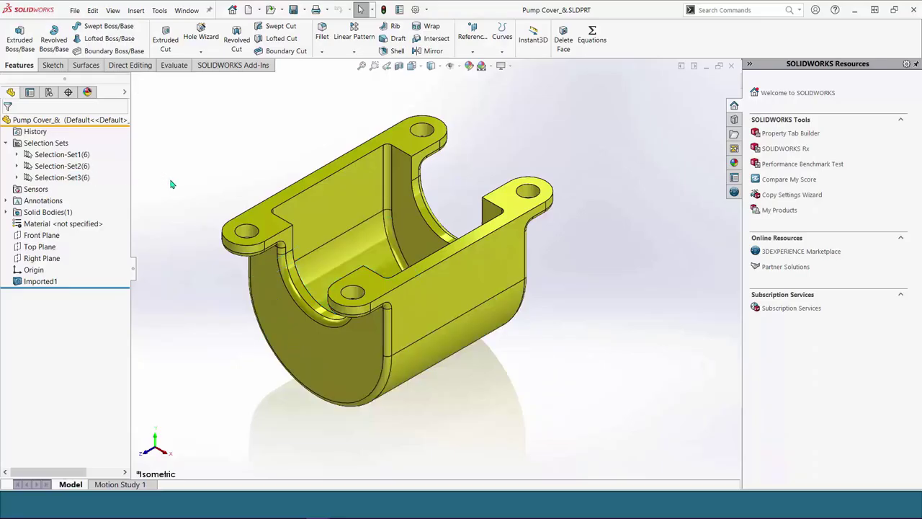
left_click(422, 131)
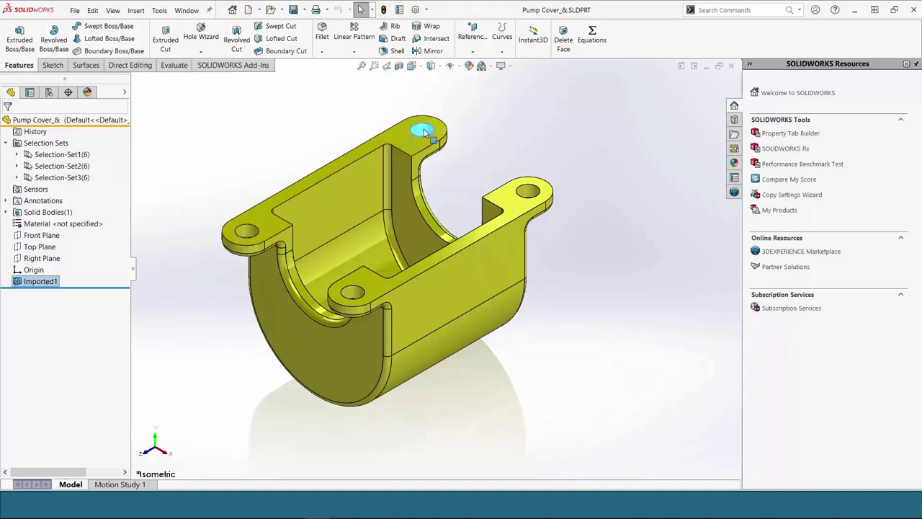
left_click(526, 191, "ctrl")
left_click(245, 231, "ctrl")
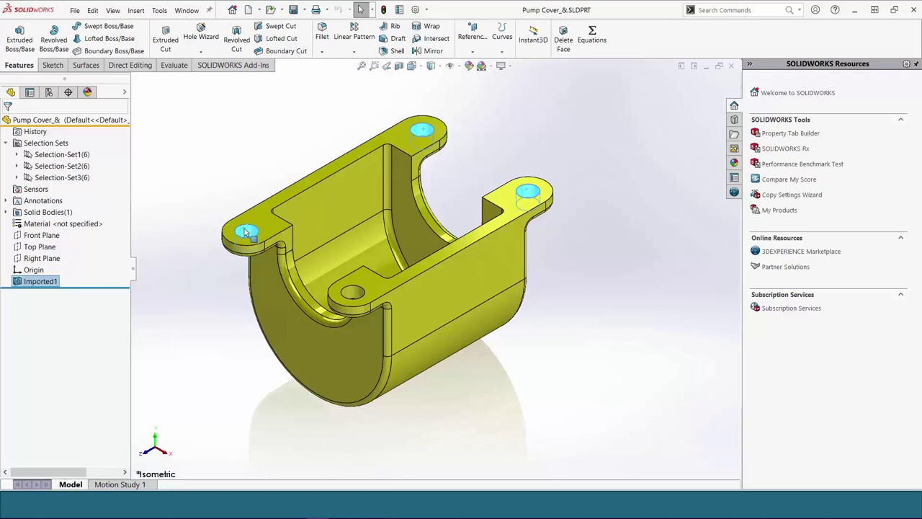
left_click(353, 293, "ctrl")
right_click(358, 295)
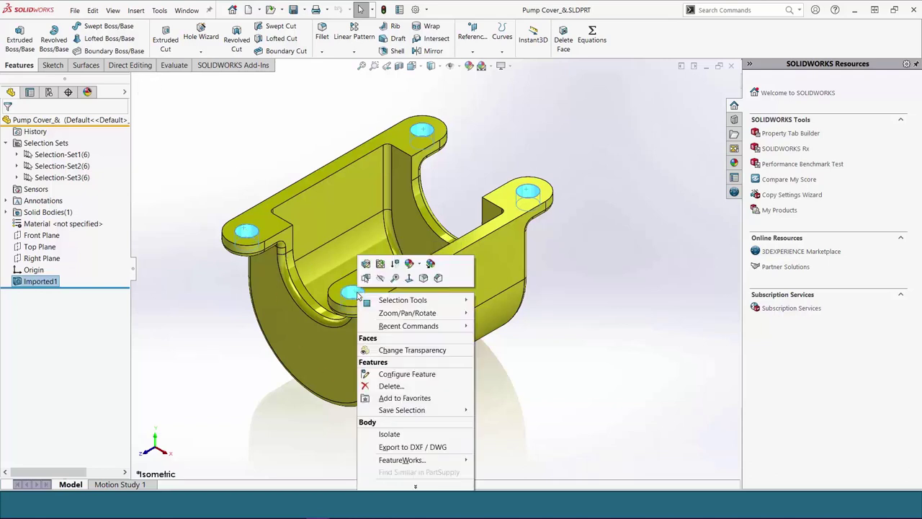
mouse_move(425, 411)
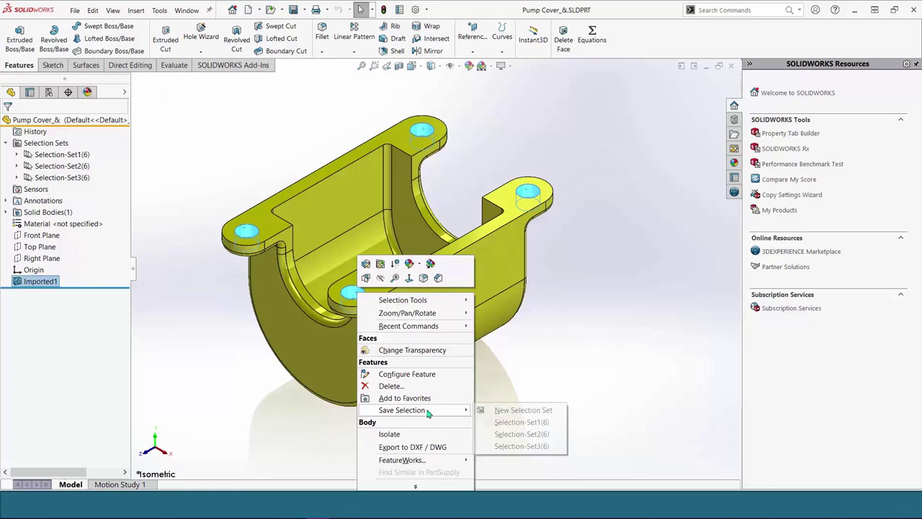
left_click(530, 412)
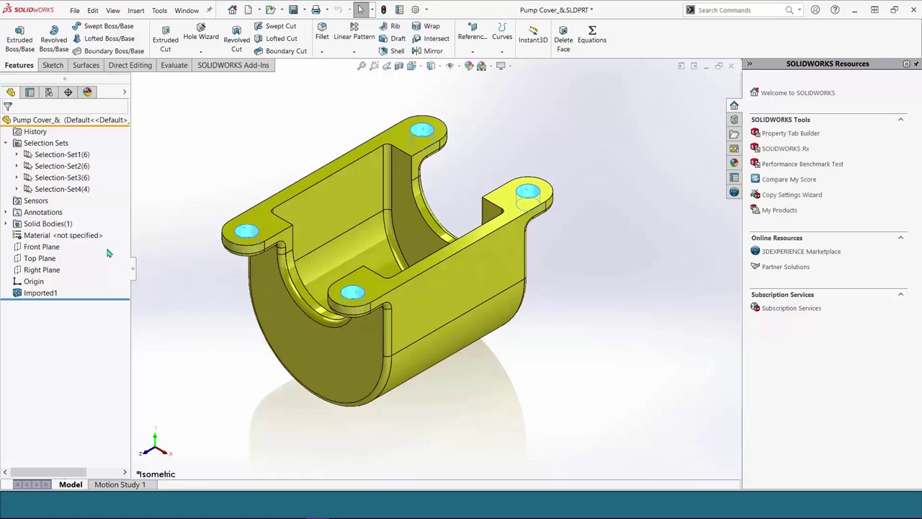
Offset the four selected hole faces by 2.00 mm with the direction flipped.
left_click(134, 67)
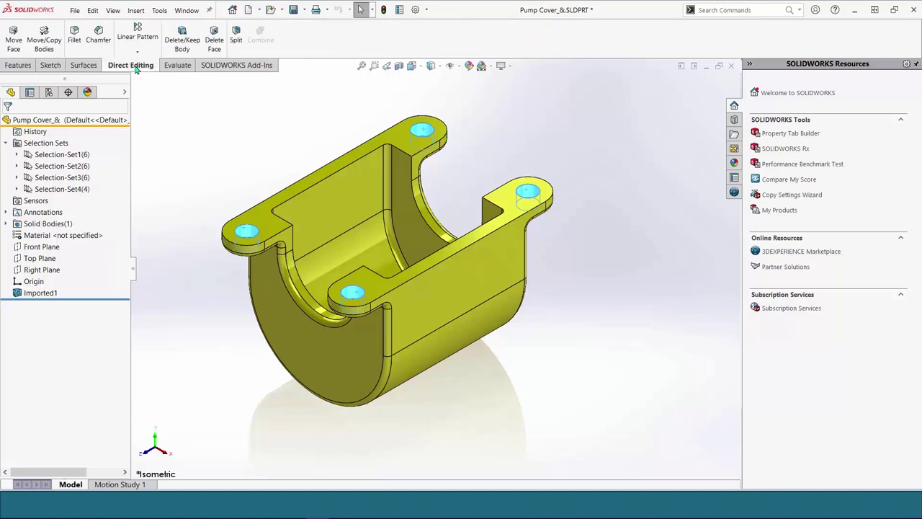
left_click(23, 45)
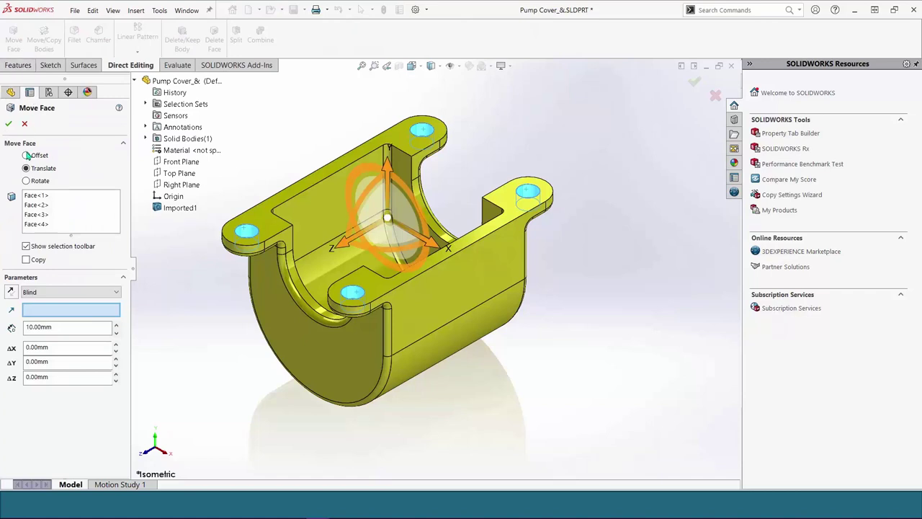
left_click(26, 154)
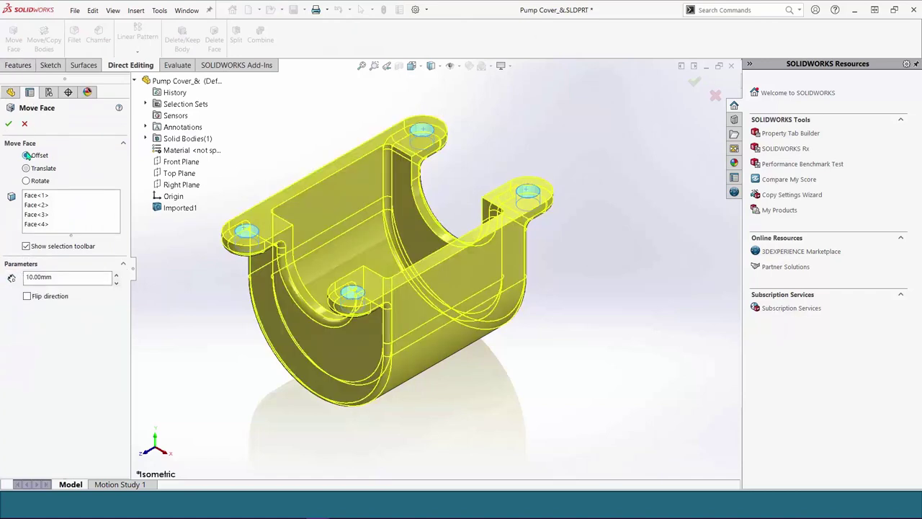
double_click(59, 277)
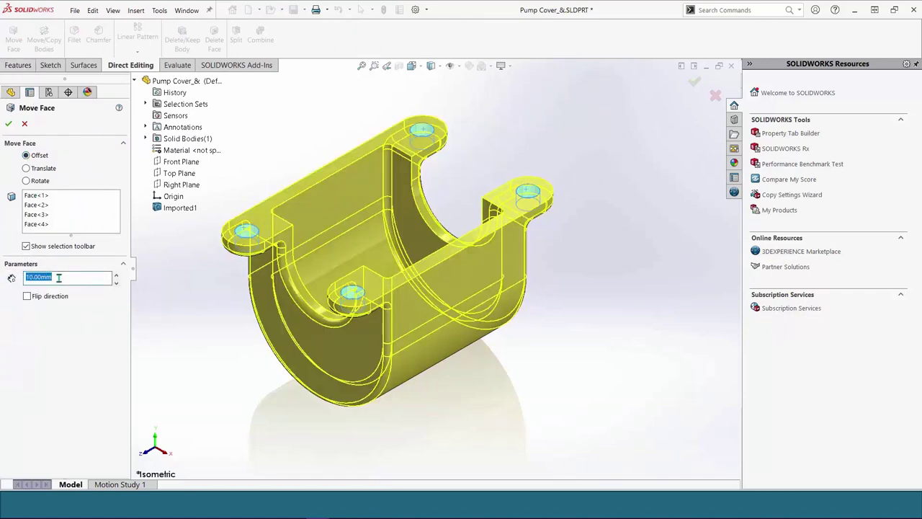
type("2")
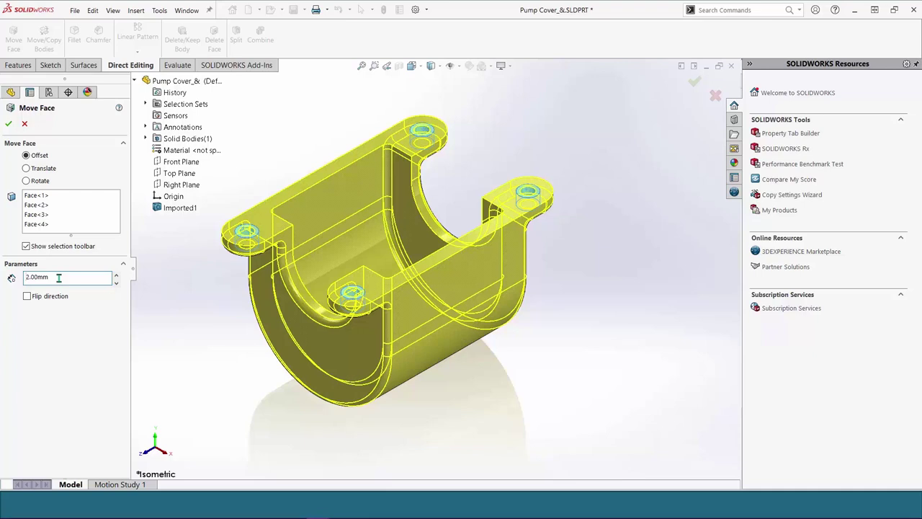
left_click(28, 296)
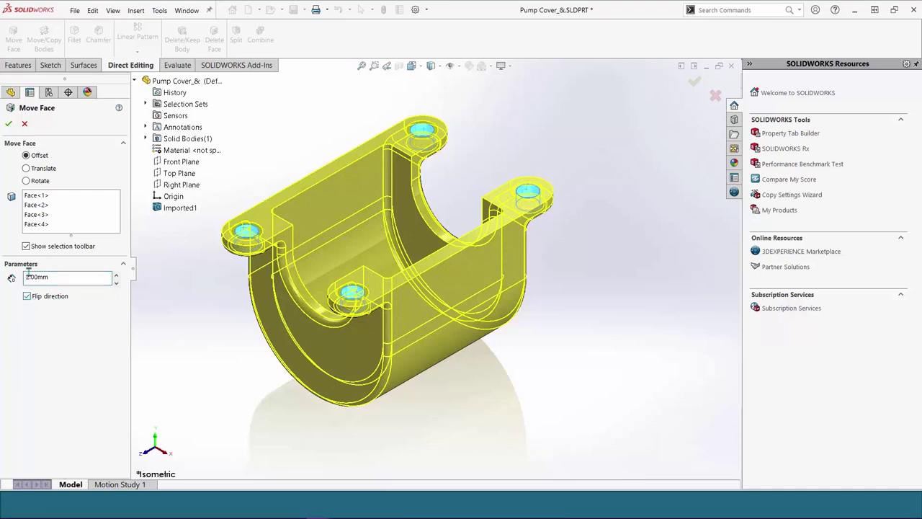
left_click(9, 127)
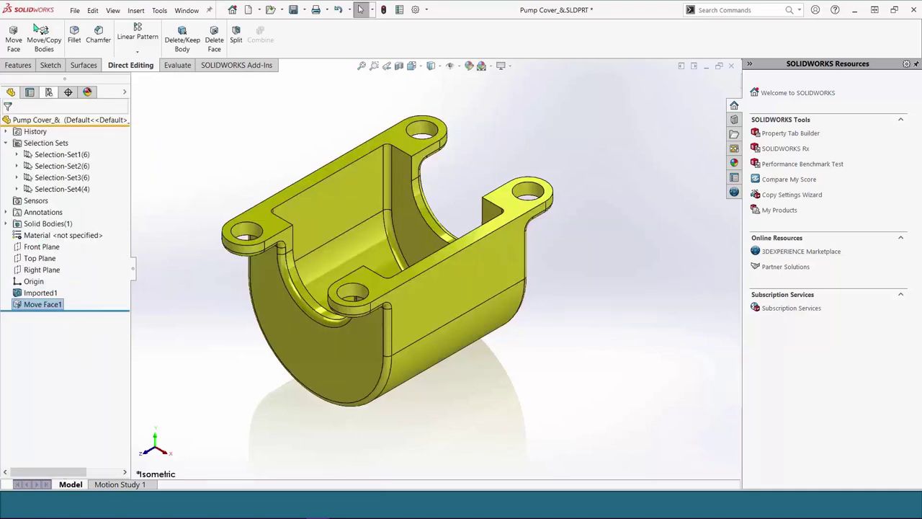
left_click(18, 48)
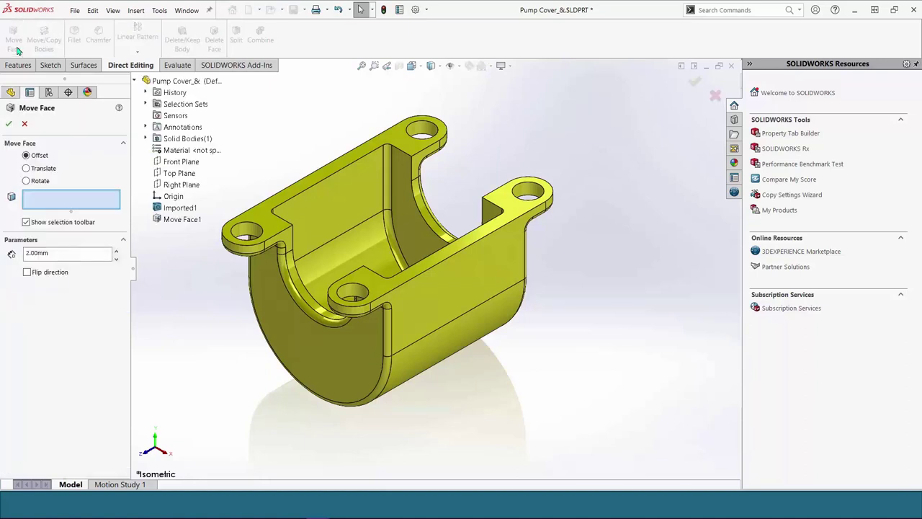
left_click(26, 169)
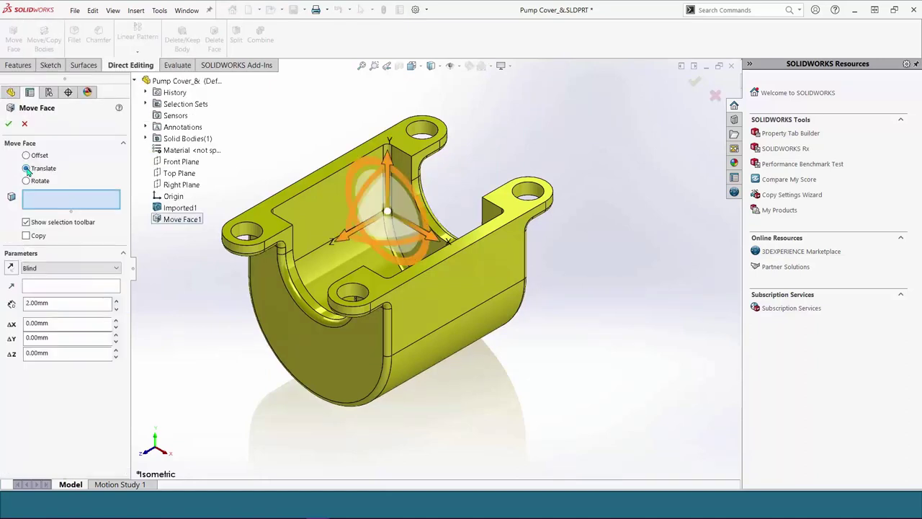
left_click(145, 104)
left_click(181, 120)
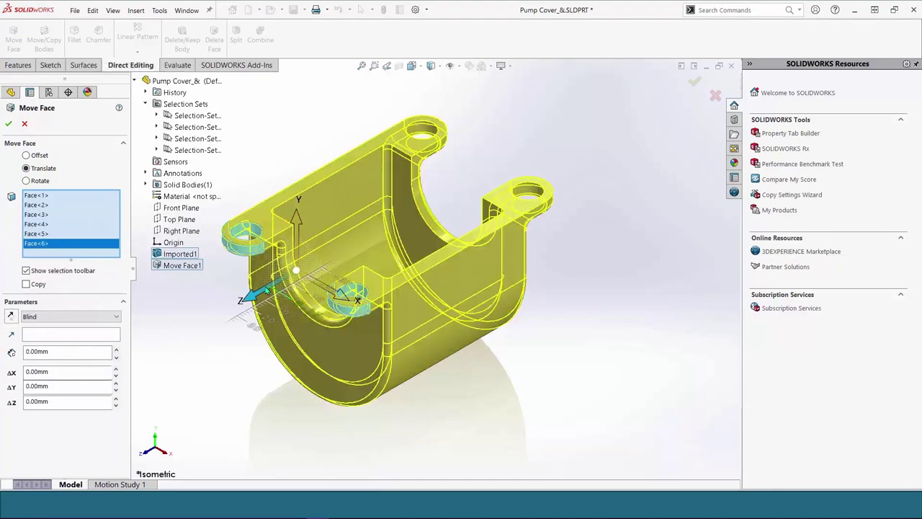
left_click_drag(254, 295, 264, 318)
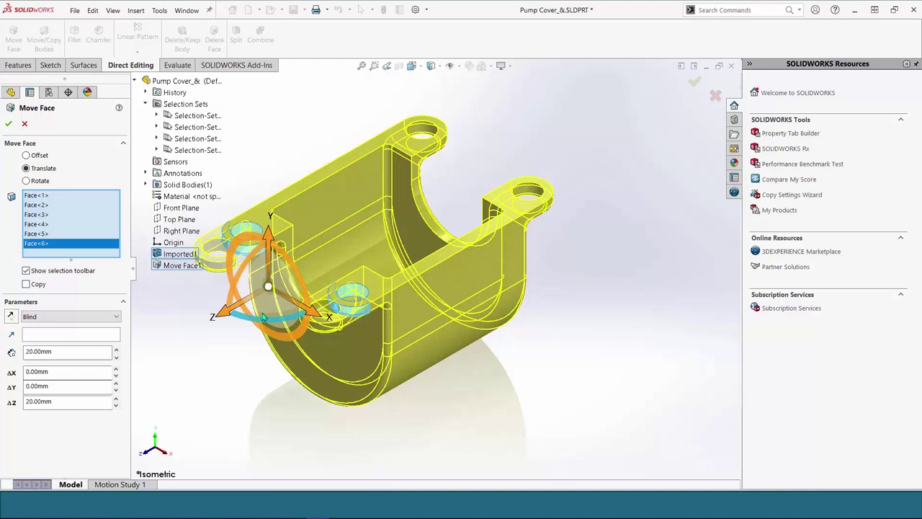
left_click(10, 126)
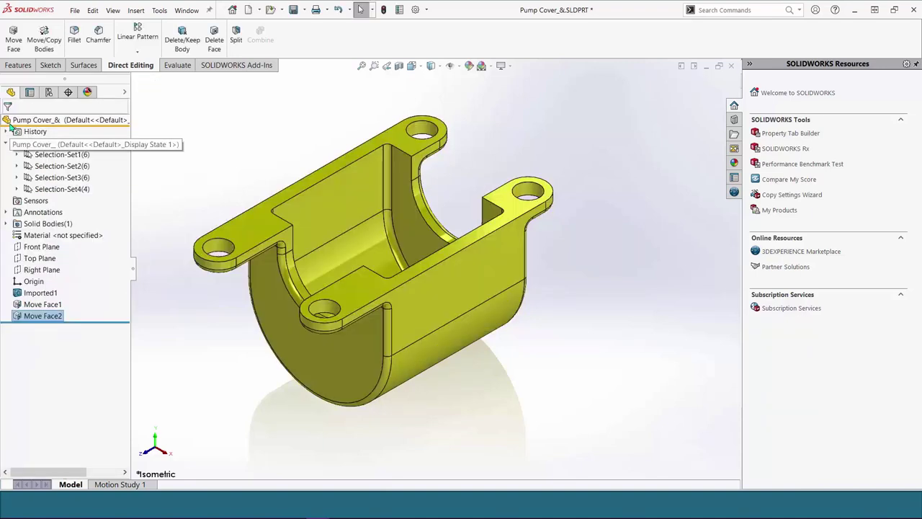
left_click(12, 45)
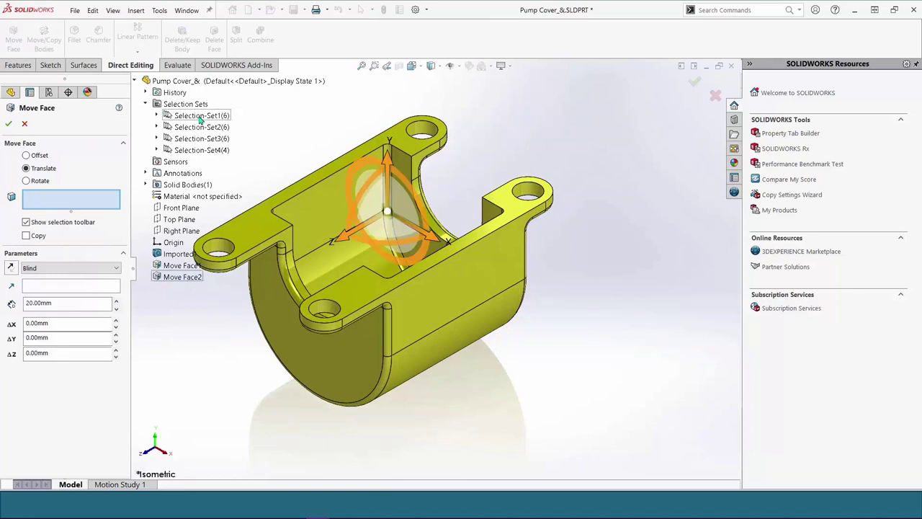
left_click(201, 116)
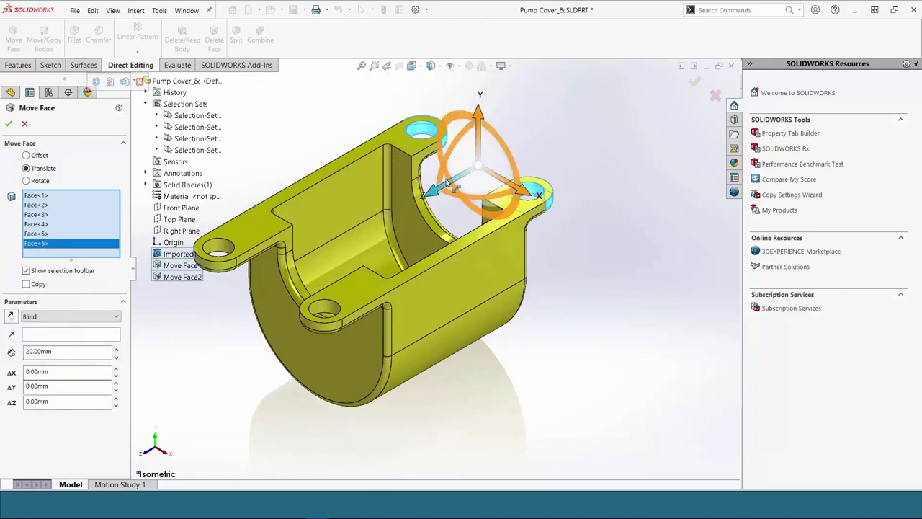
left_click_drag(448, 184, 513, 185)
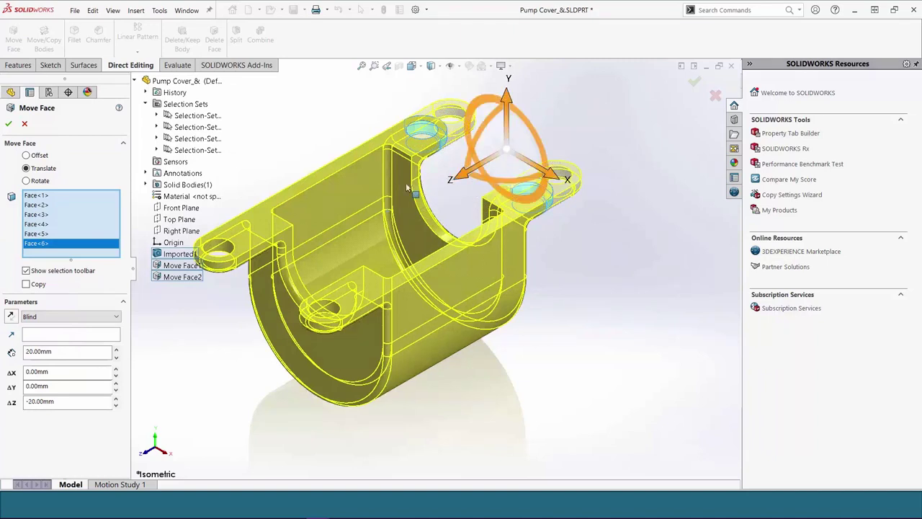
left_click(8, 124)
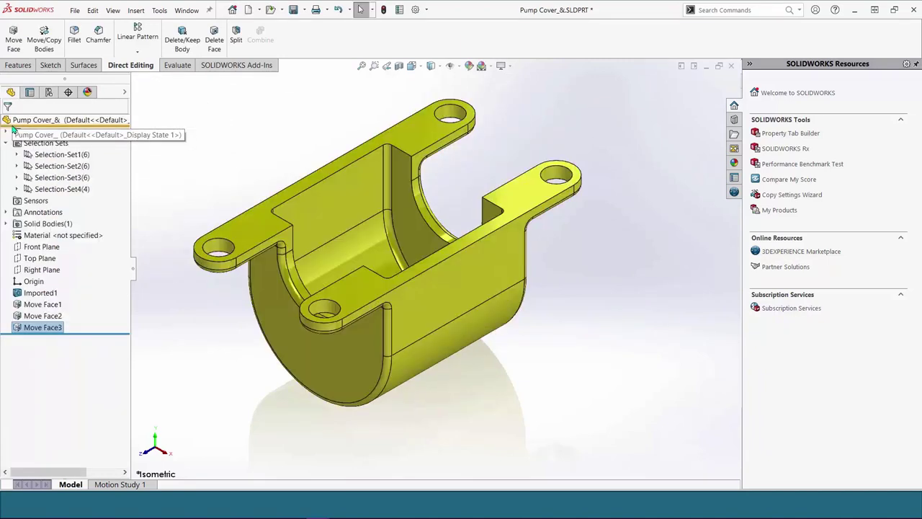
Translate the six Selection-Set3 faces −30 mm along Y with Move Face.
left_click(11, 49)
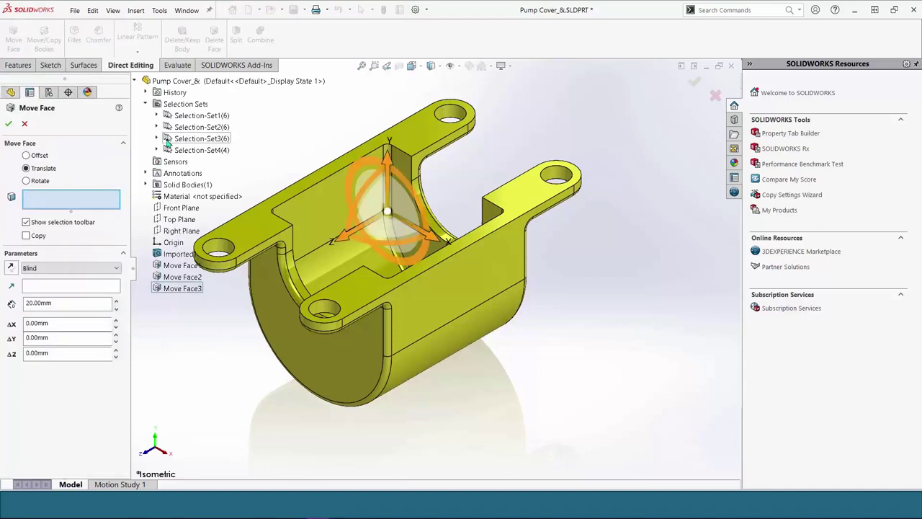
left_click(167, 140)
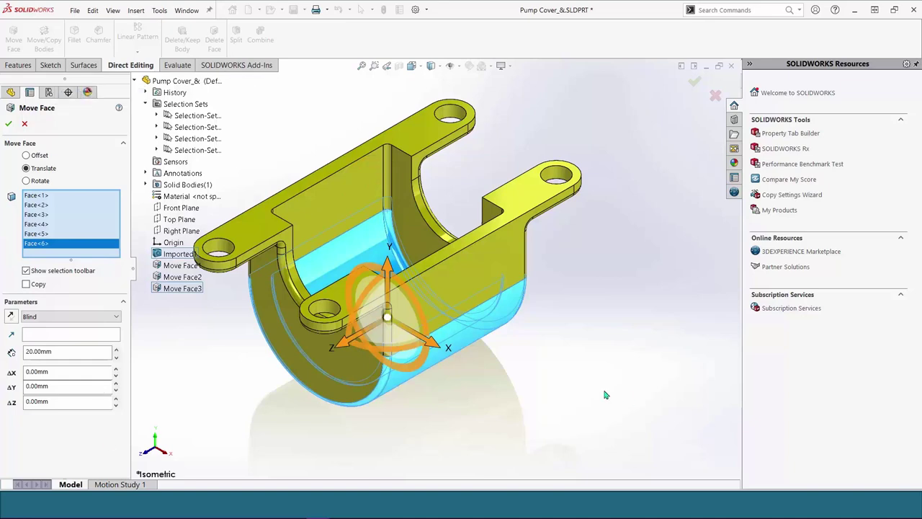
left_click_drag(388, 296, 401, 349)
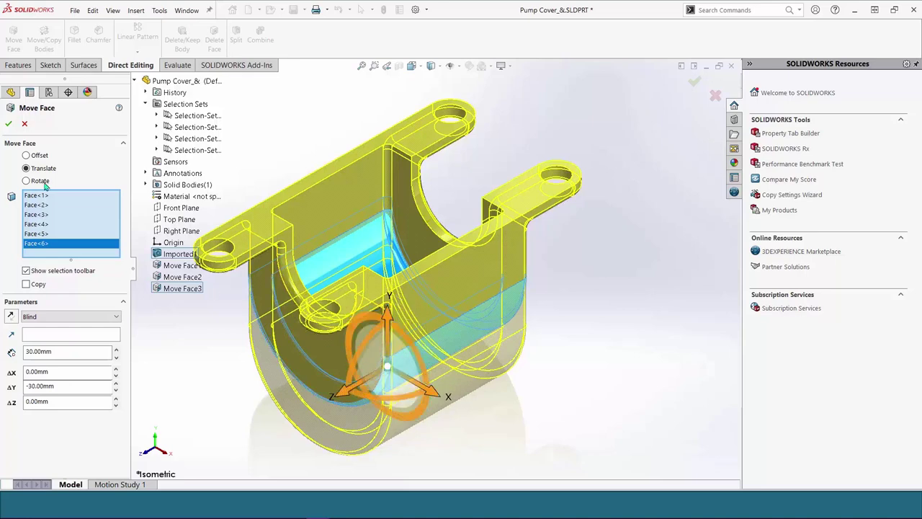
left_click(8, 124)
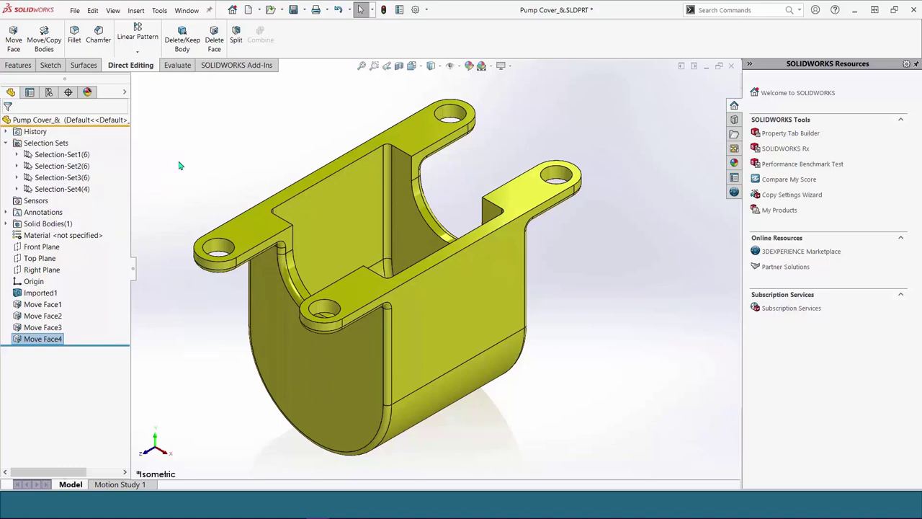
Orbit the pump cover to a lower front angle.
middle_click_drag(198, 383, 182, 395)
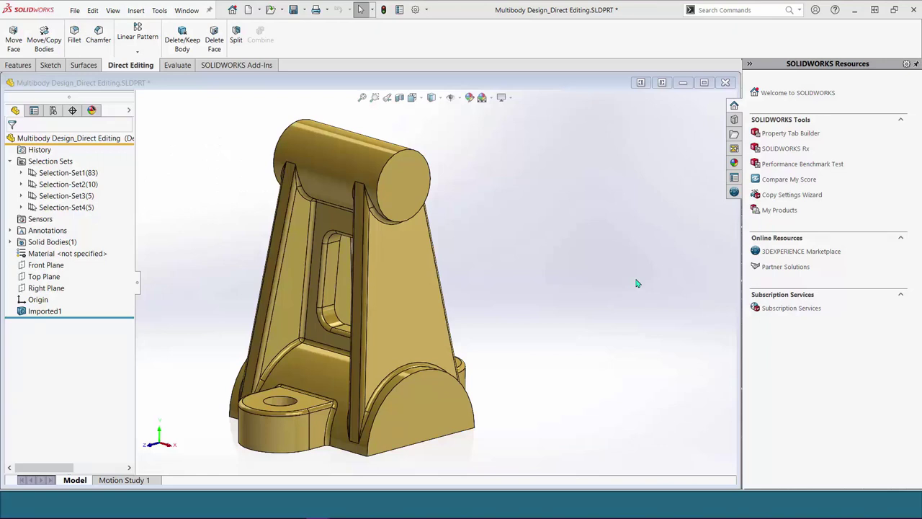
Set up a Move Face rotation of the Selection-Set1 upright faces about Axis<1>.
left_click(87, 175)
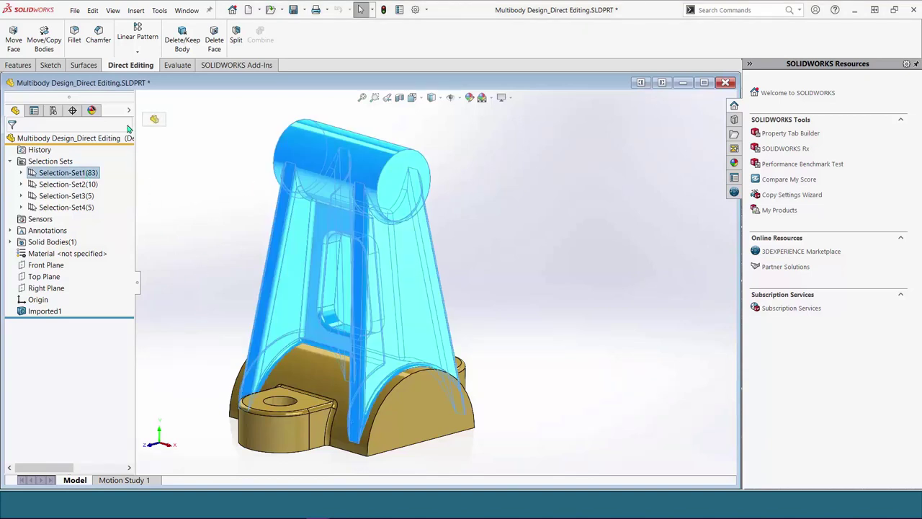
left_click(14, 40)
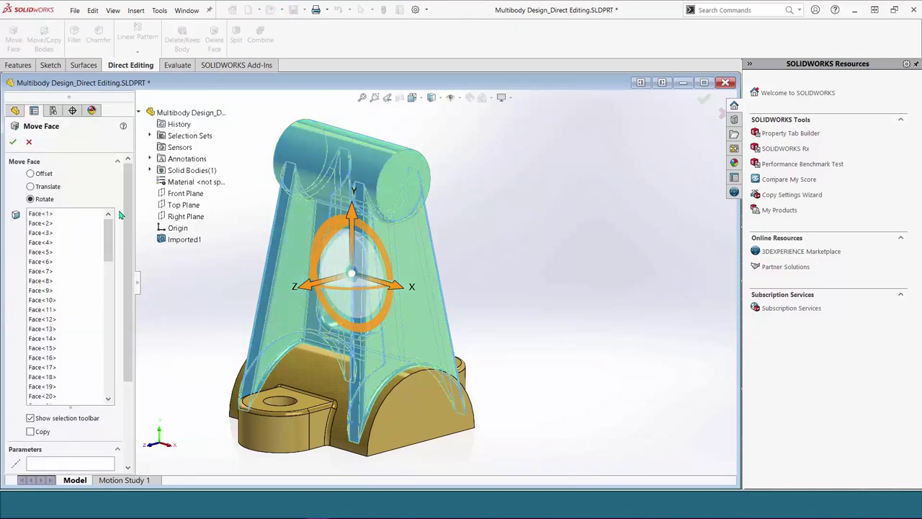
left_click_drag(127, 213, 132, 309)
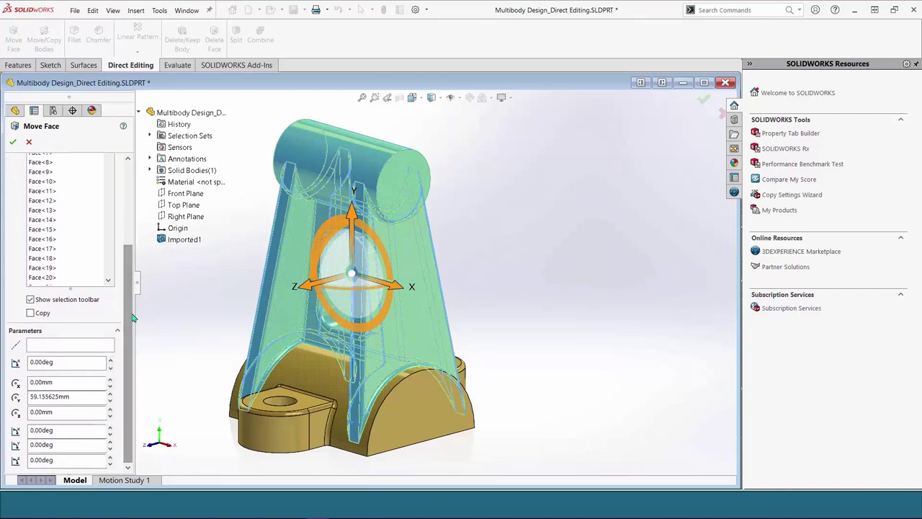
left_click(78, 348)
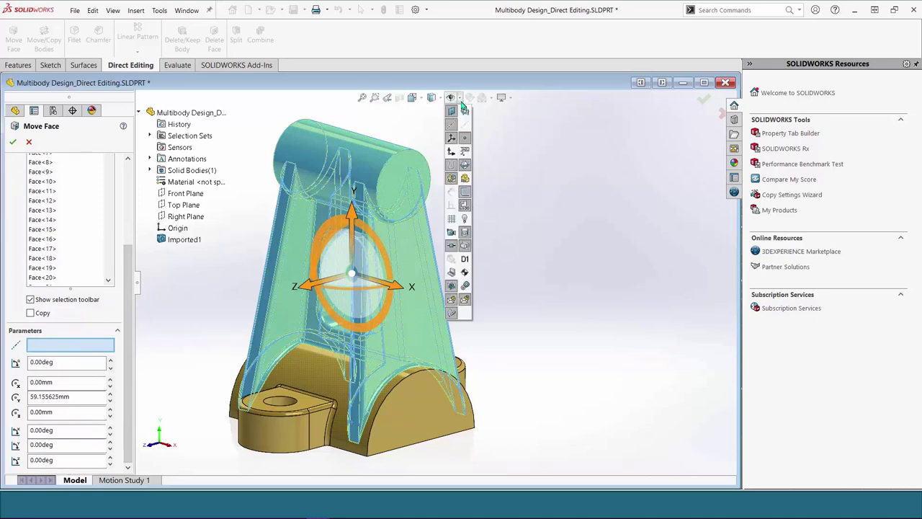
left_click(464, 101)
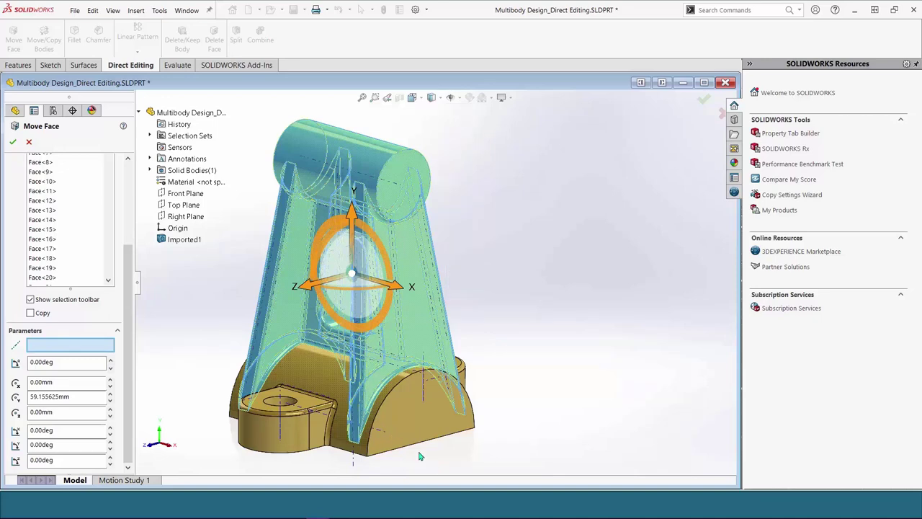
left_click(382, 433)
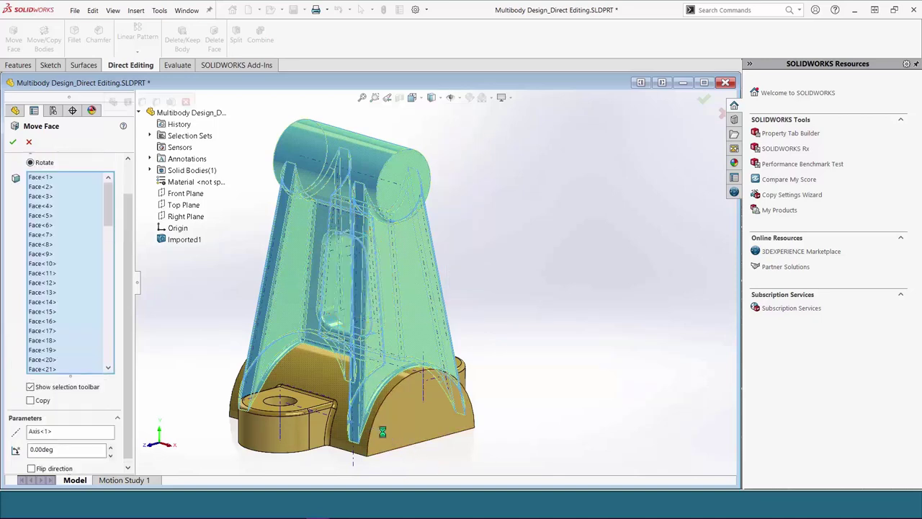
left_click(451, 97)
left_click(466, 125)
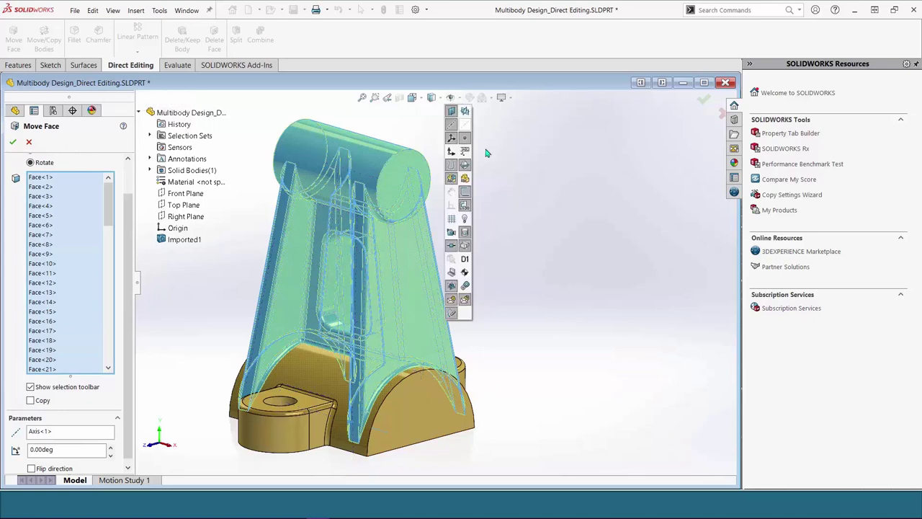
scroll(128, 461, "down", 1)
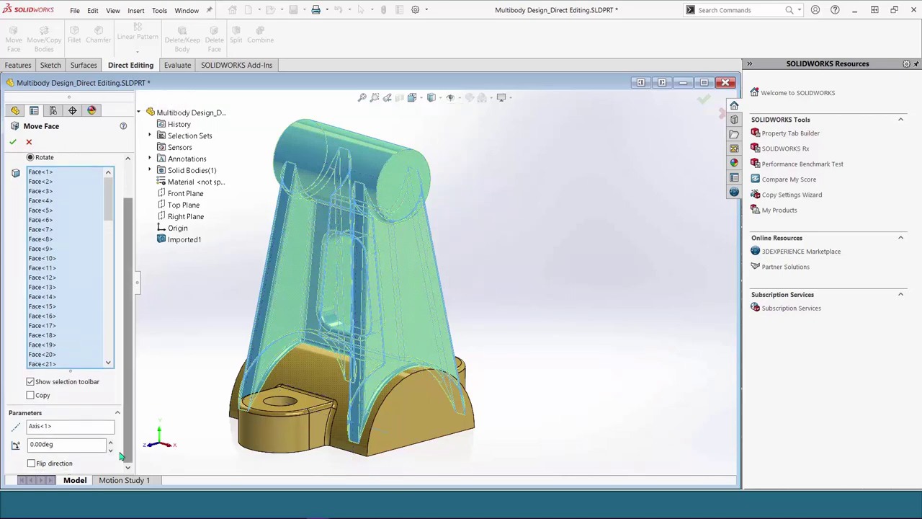
Set the rotation angle to 9 degrees and apply the tilt.
left_click(110, 442)
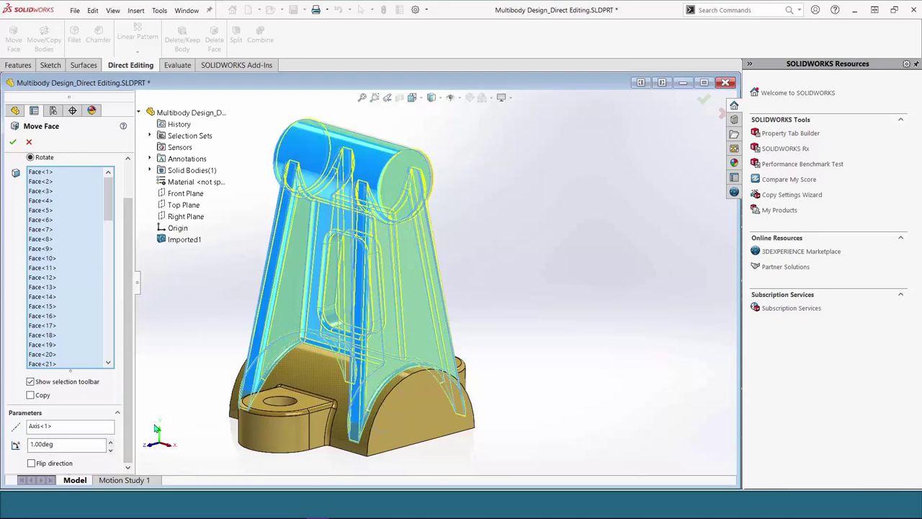
left_click(110, 442)
left_click(110, 441)
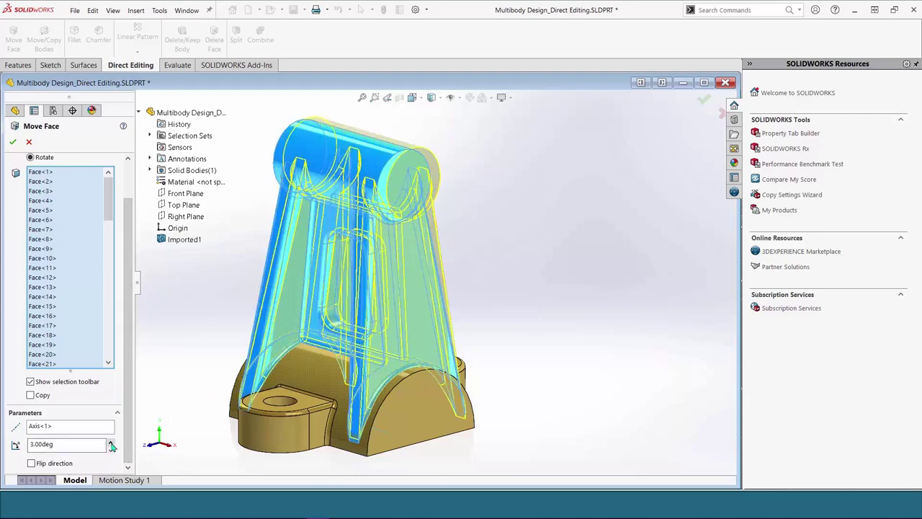
left_click(110, 442)
left_click(110, 441)
left_click(111, 442)
left_click(110, 441)
left_click(110, 442)
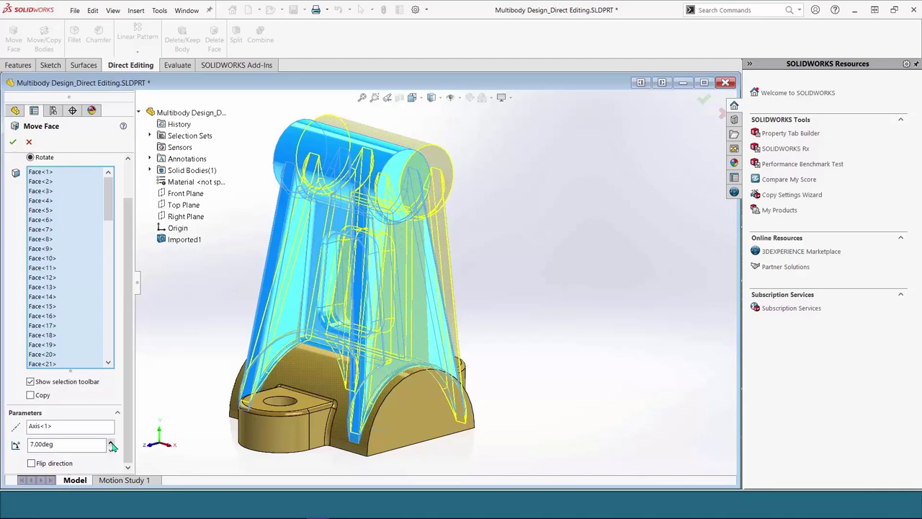
left_click(110, 442)
left_click(110, 441)
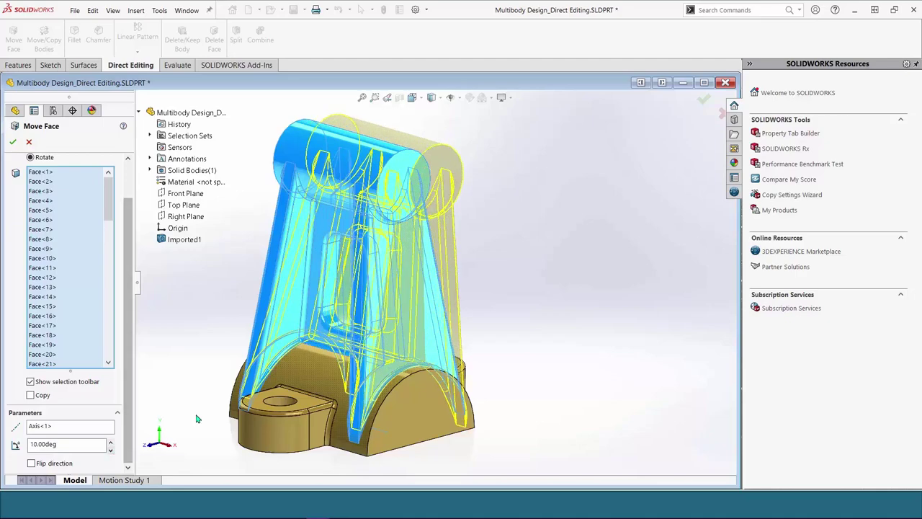
middle_click_drag(206, 416, 126, 432)
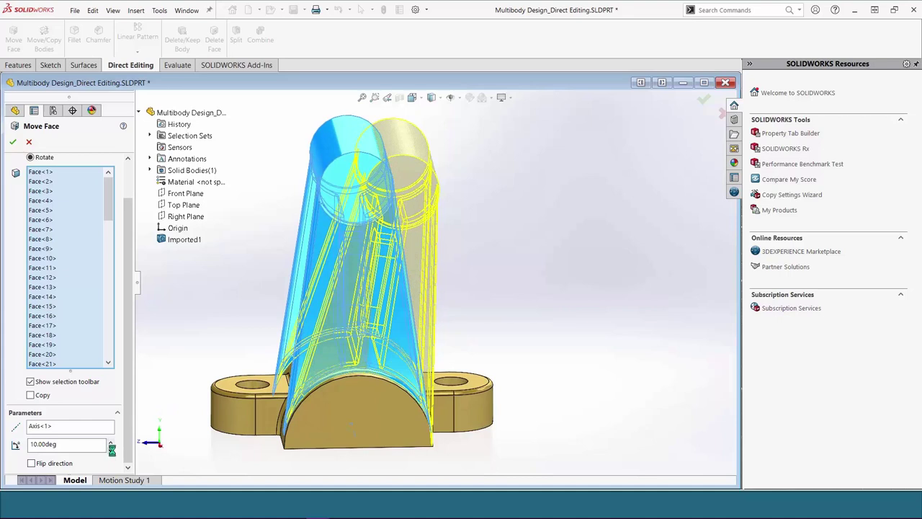
left_click(110, 449)
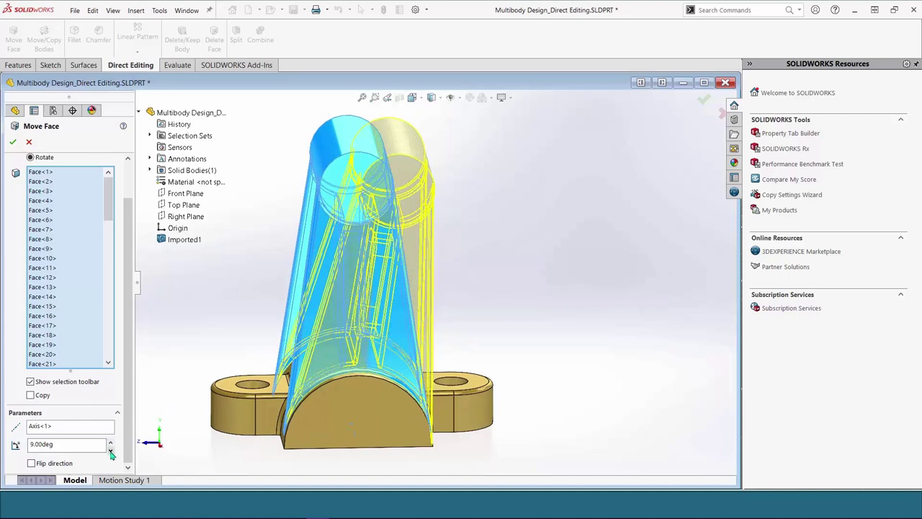
left_click(12, 142)
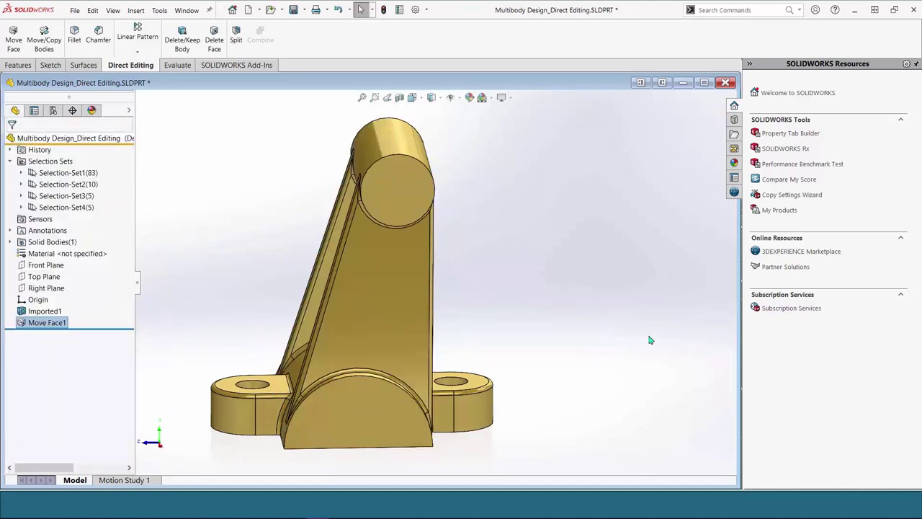
Orbit the tilted bracket to a near-front view.
middle_click_drag(504, 320, 538, 296)
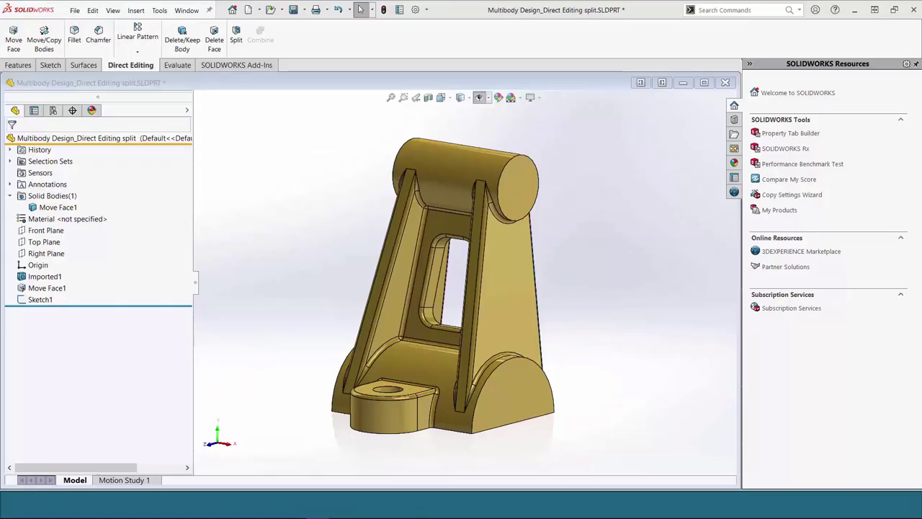
left_click(41, 303)
left_click(41, 301)
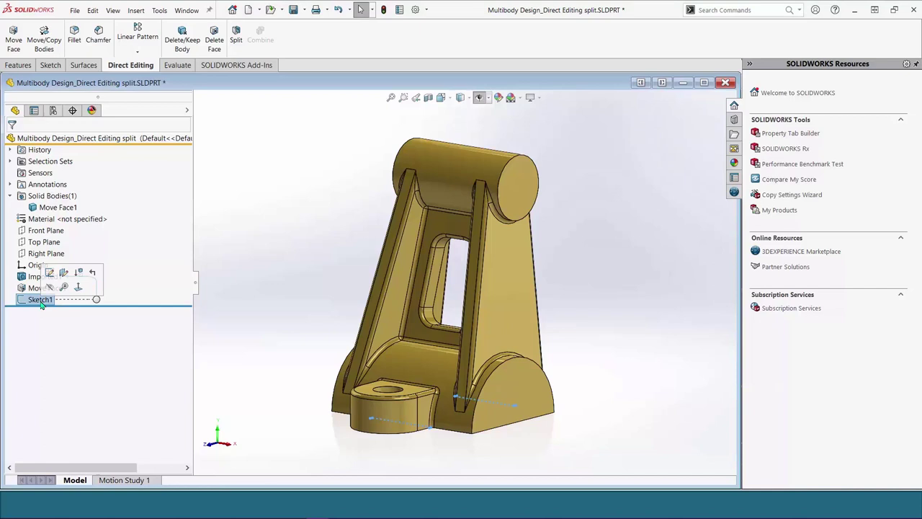
left_click(42, 317)
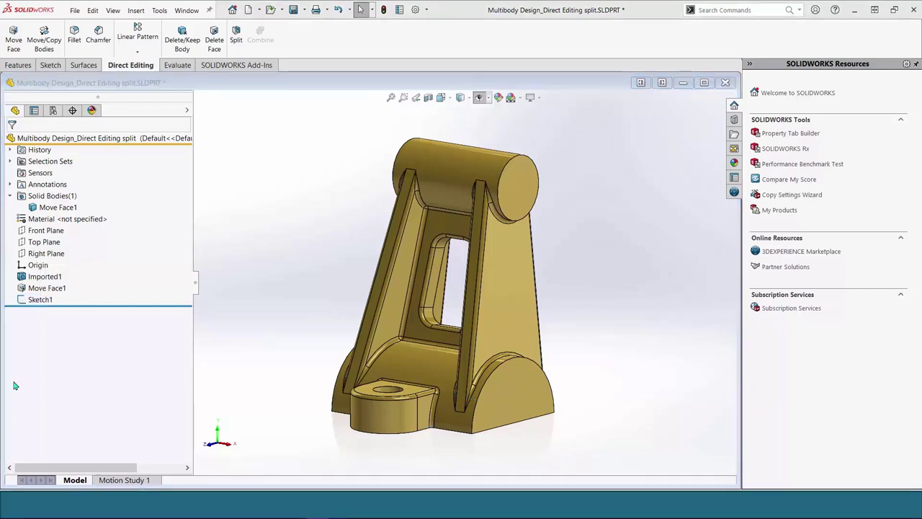
left_click(41, 302)
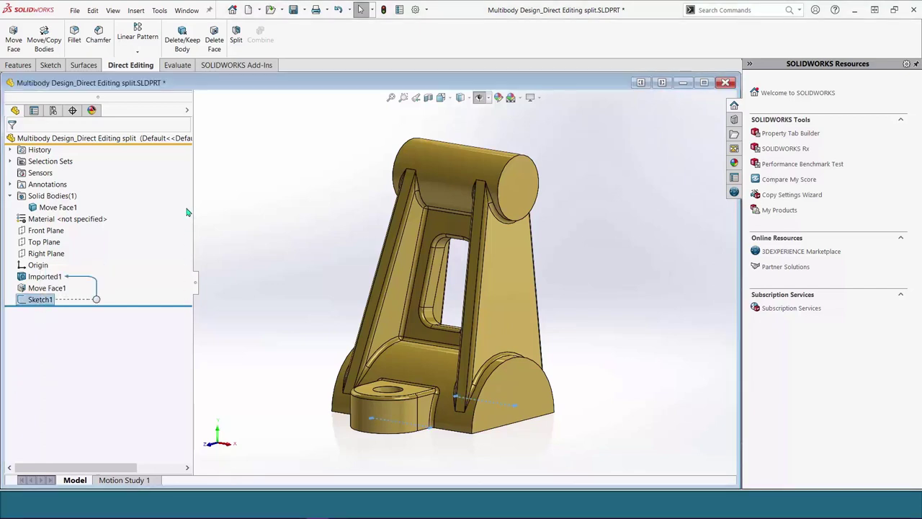
Cut the part along Sketch1, keeping end-lug bodies 2 and 4 as separate bodies.
left_click(235, 34)
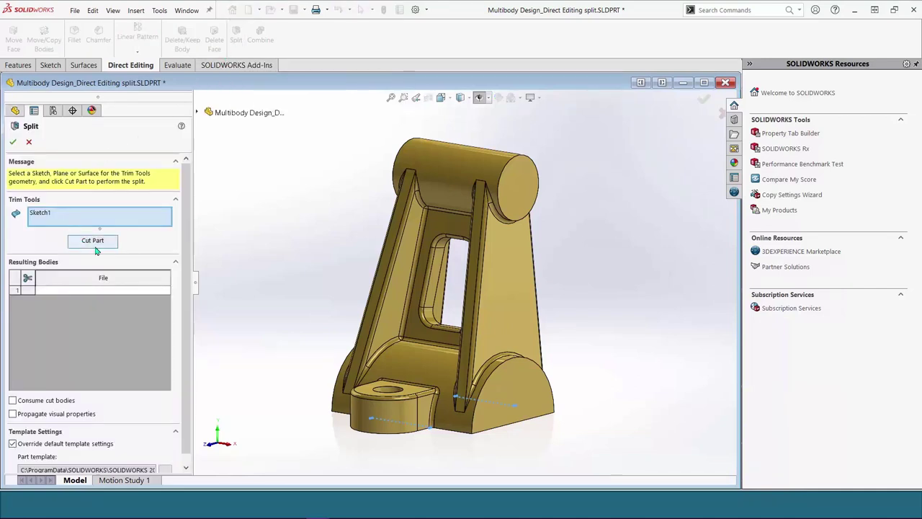
left_click(98, 242)
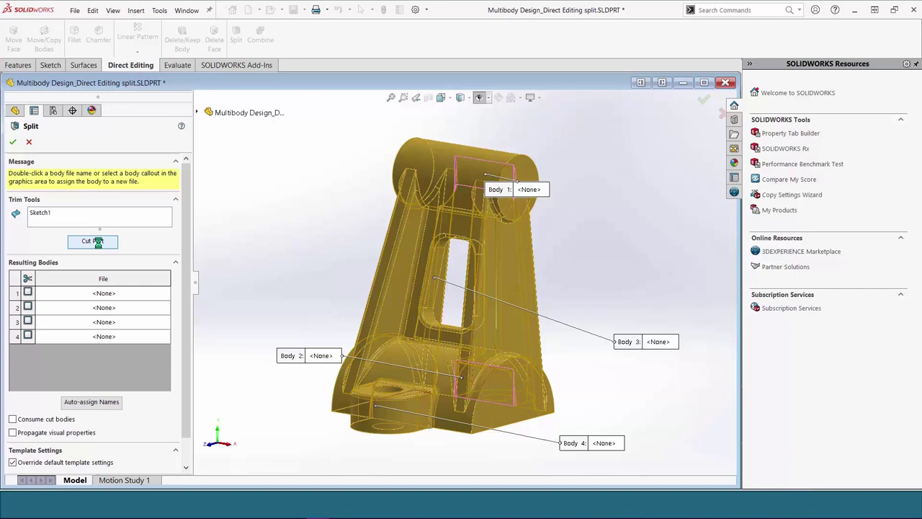
left_click(98, 242)
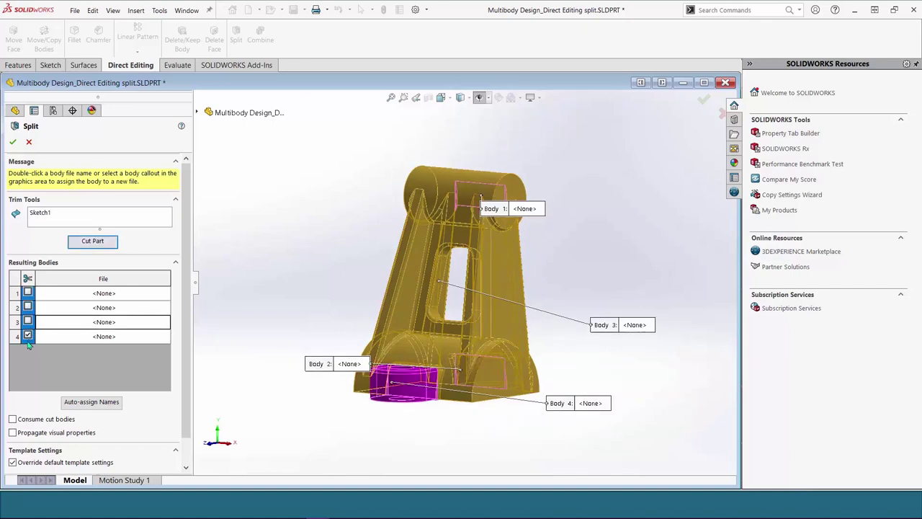
left_click(29, 336)
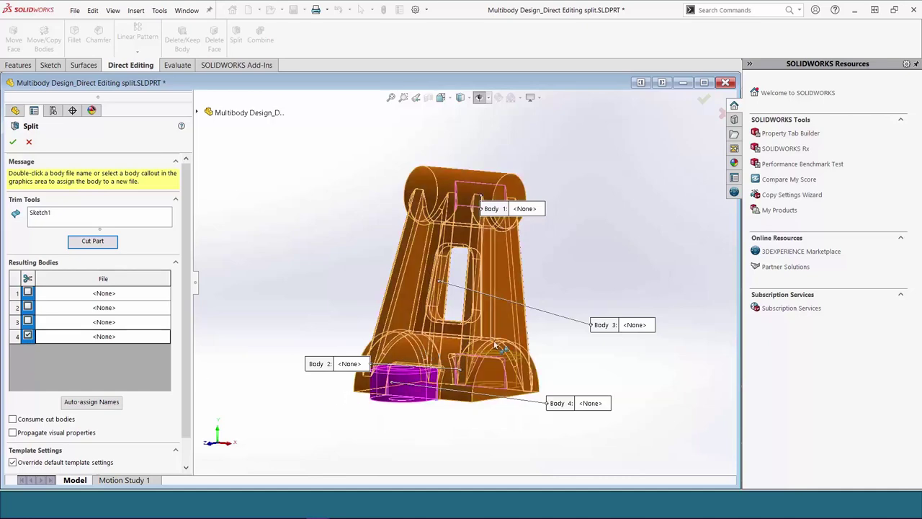
middle_click_drag(672, 188, 591, 302)
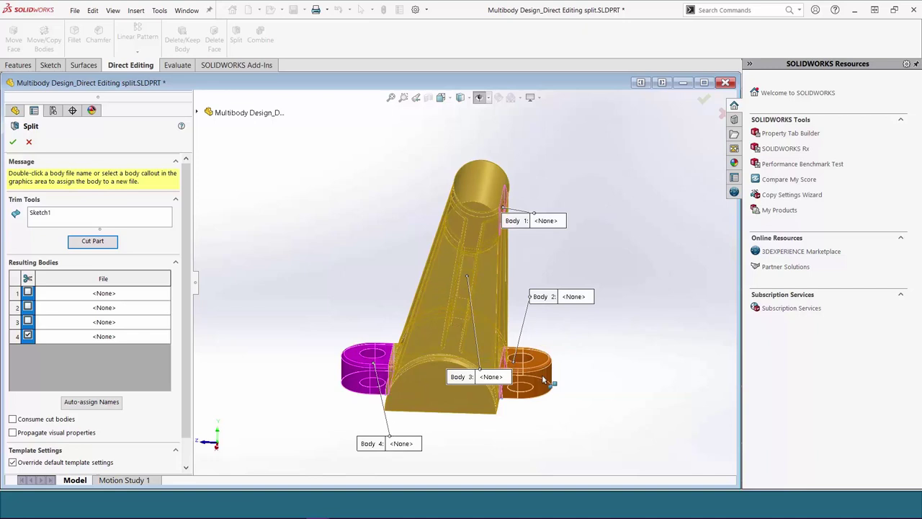
left_click(546, 359)
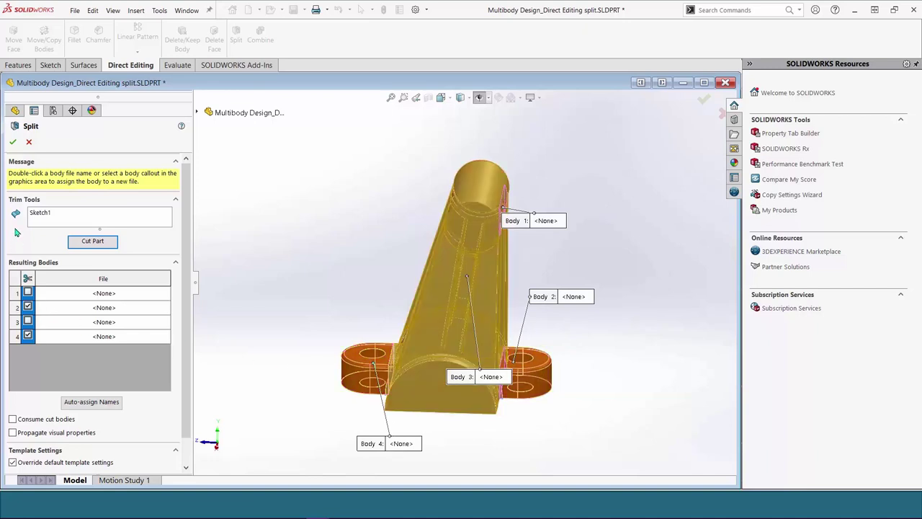
left_click(13, 143)
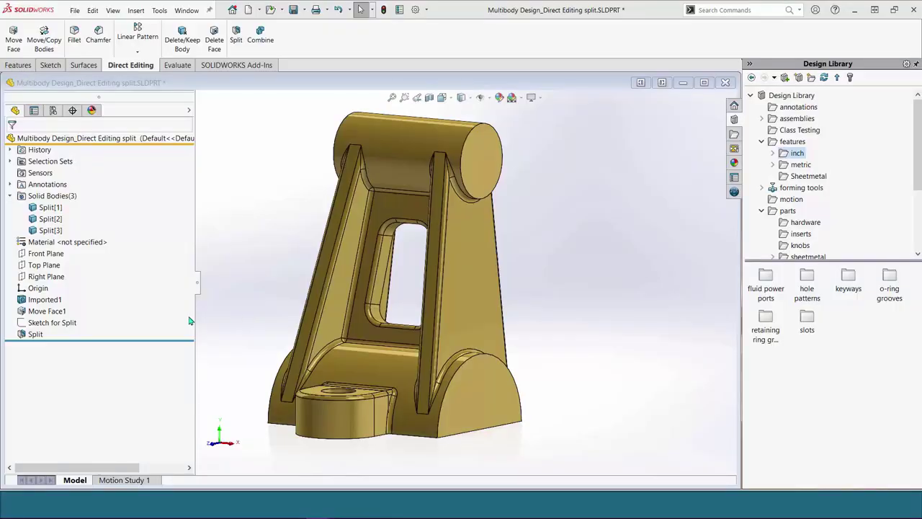
Delete the front lug body Split[2] with Delete/Keep Body.
left_click(193, 54)
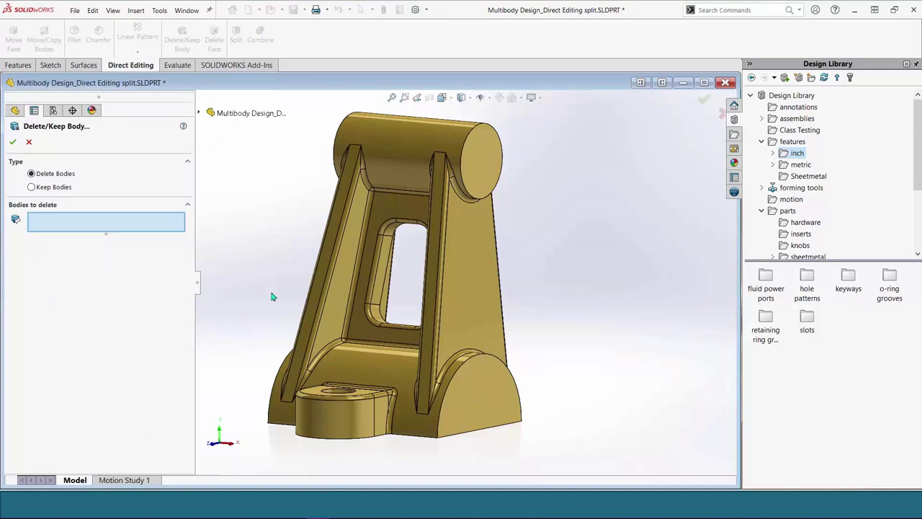
left_click(353, 427)
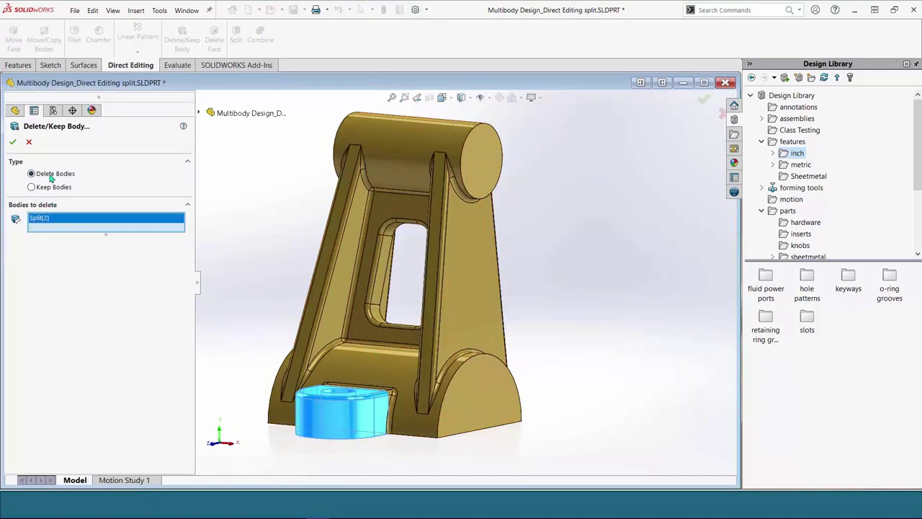
left_click(13, 142)
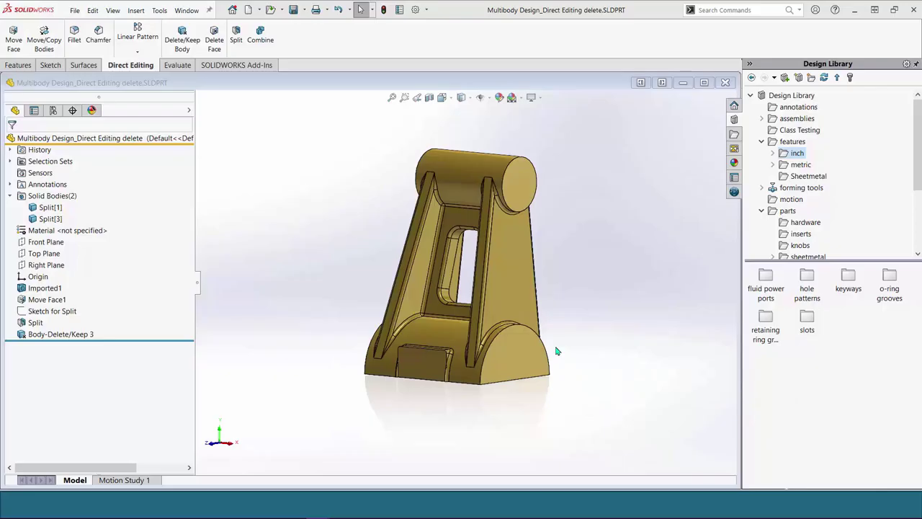
Delete and patch the front block's faces loaded from Selection-Set5.
scroll(468, 340, "down", 2)
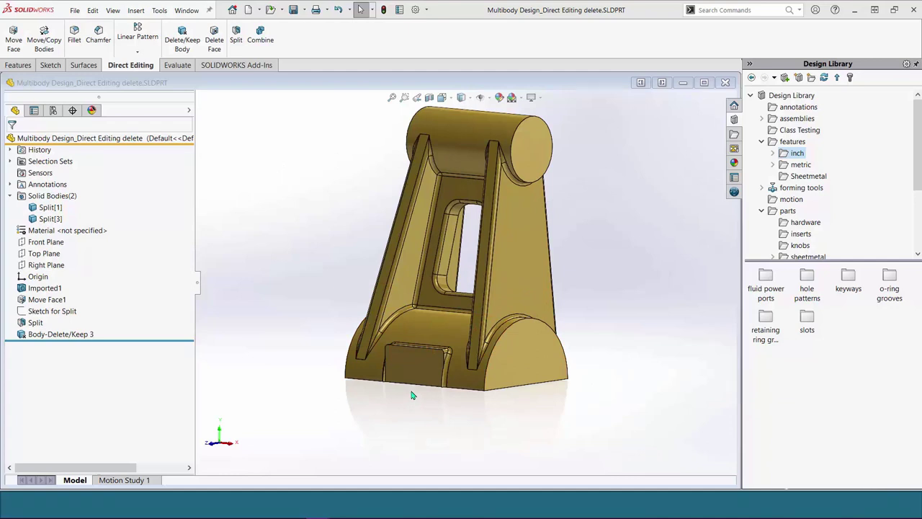
middle_click_drag(412, 394, 435, 425)
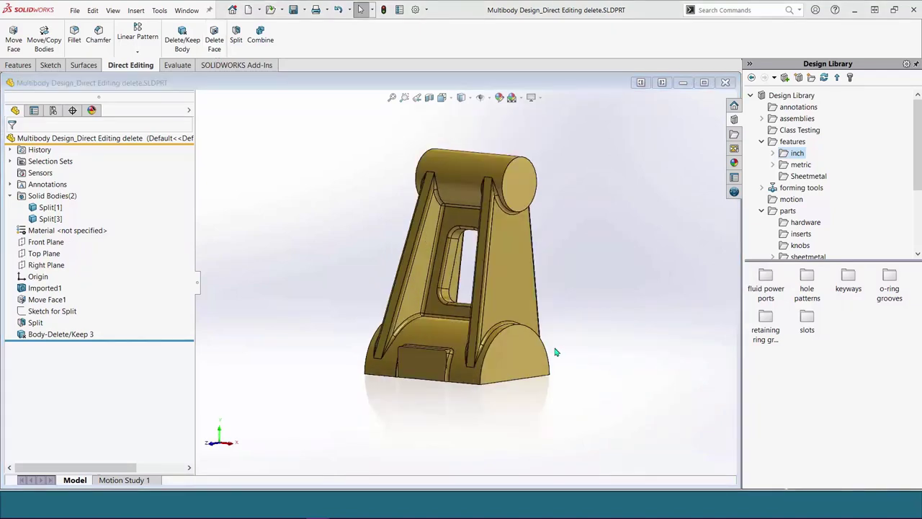
left_click(214, 44)
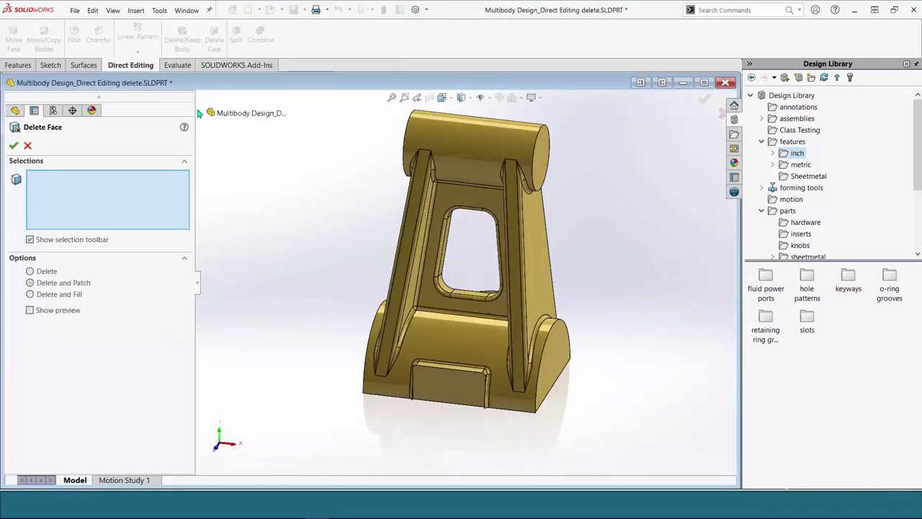
left_click(199, 112)
left_click(210, 137)
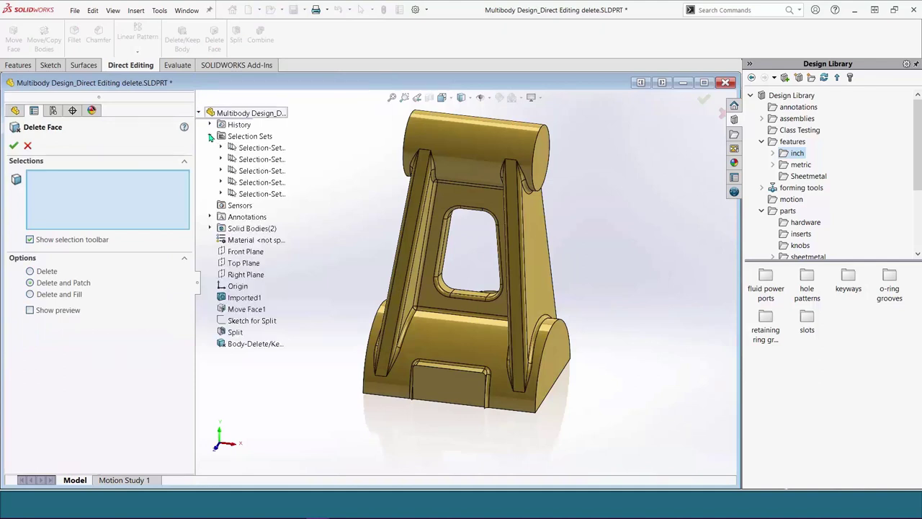
left_click(237, 196)
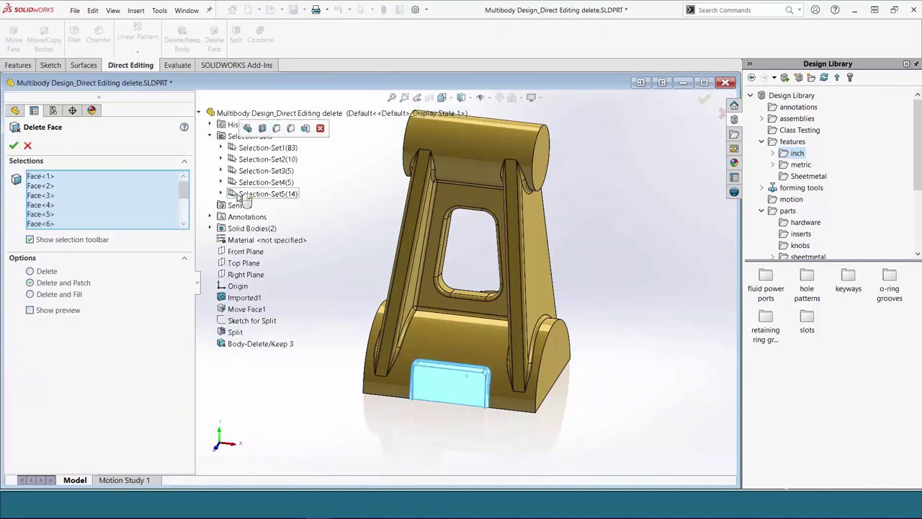
left_click(14, 146)
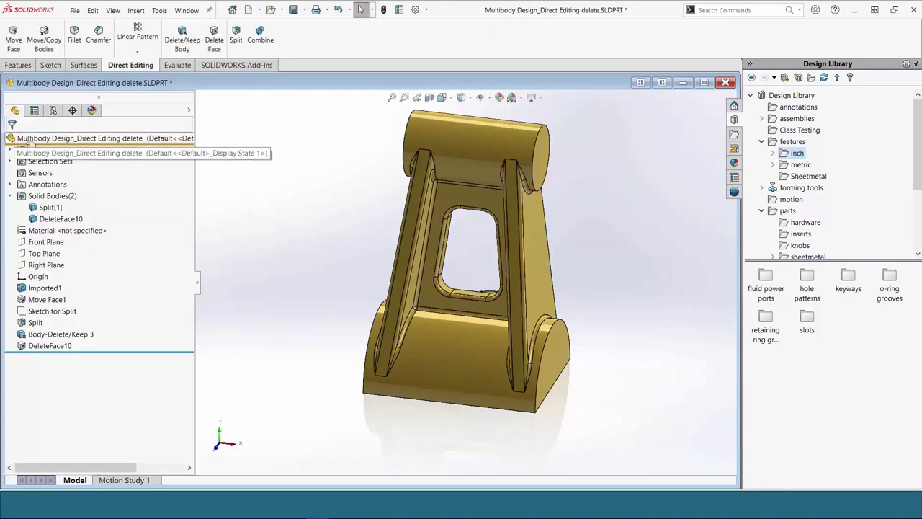
scroll(605, 309, "down", 2)
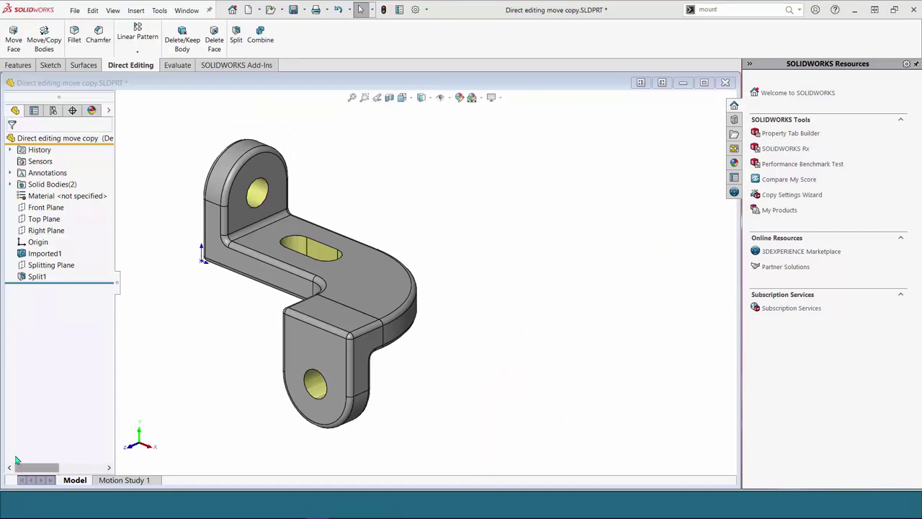
Inspect the Splitting Plane, Split1, and solid bodies Split1[1] and Split1[2].
left_click(62, 267)
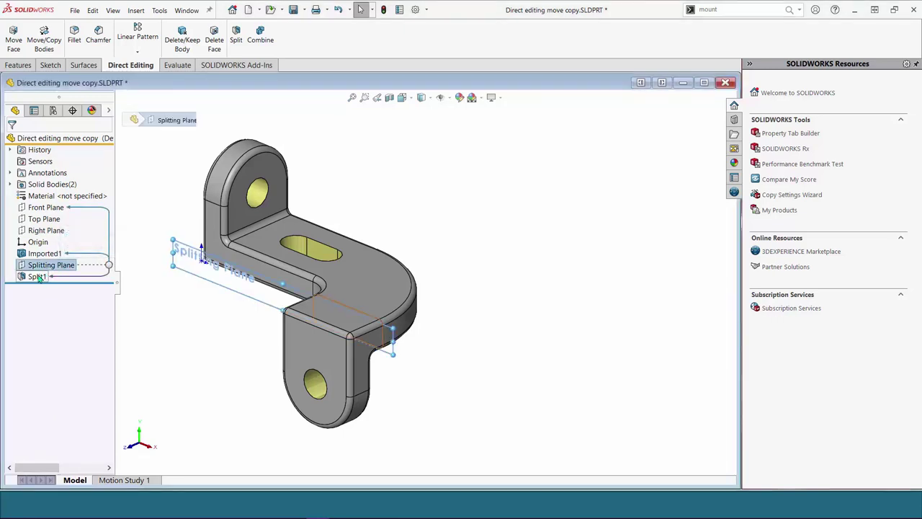
left_click(38, 277)
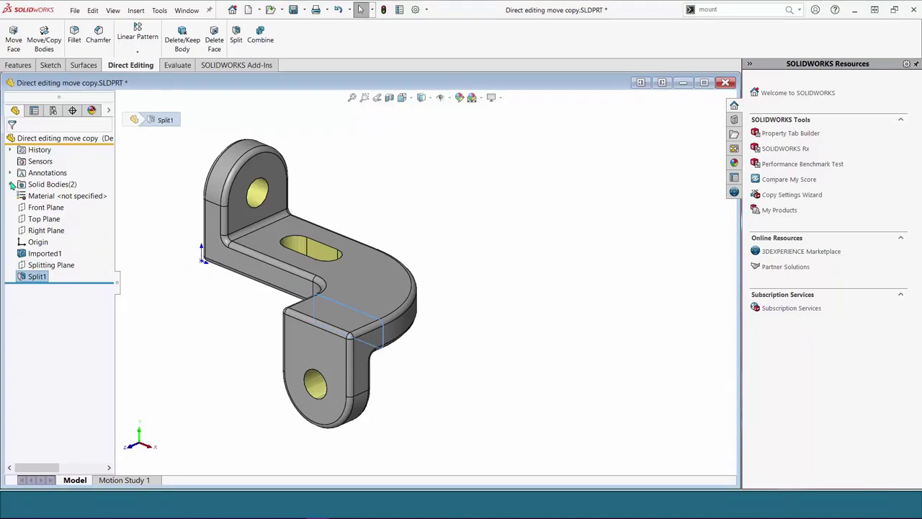
left_click(10, 185)
left_click(43, 201)
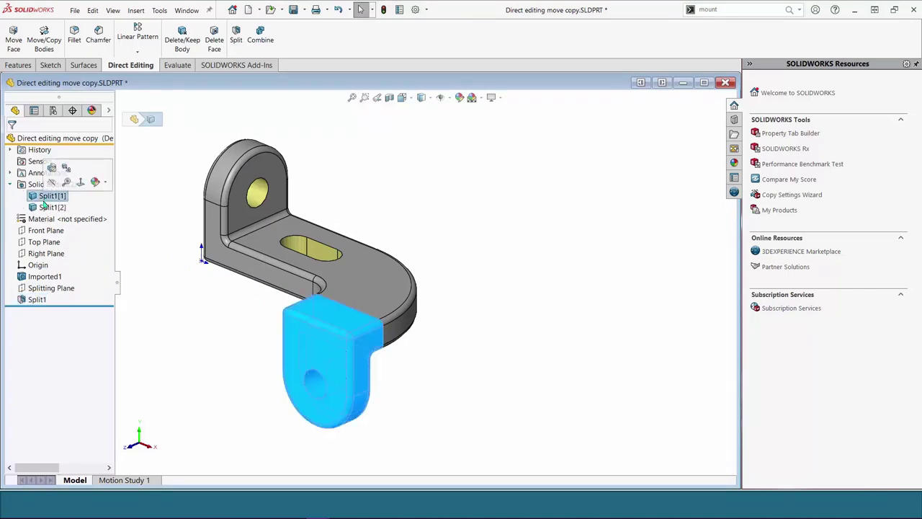
left_click(44, 209)
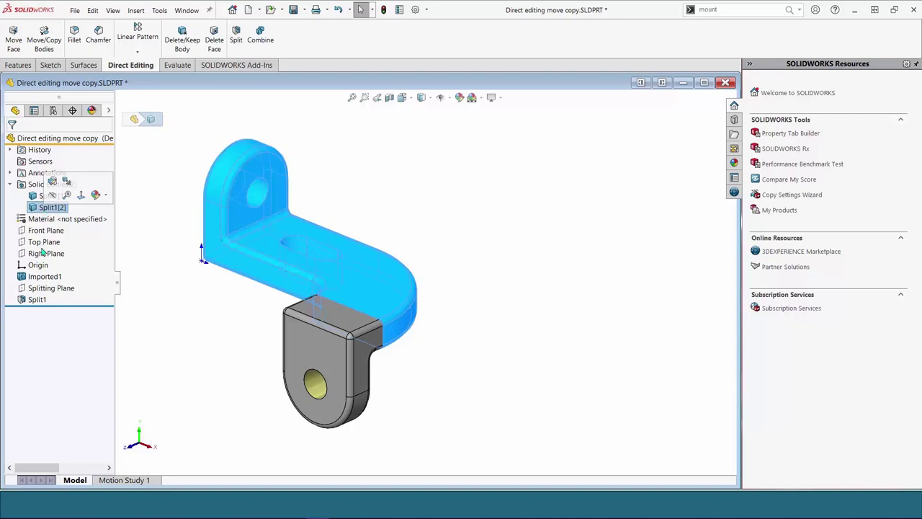
left_click(130, 333)
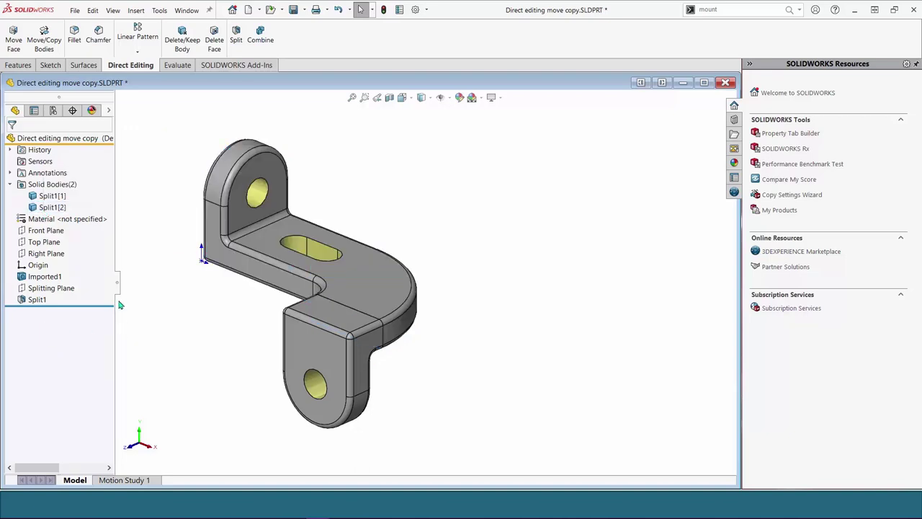
Start a Move/Copy Bodies feature on body Split1[1] using translate/rotate mode with Rotate expanded.
left_click(40, 48)
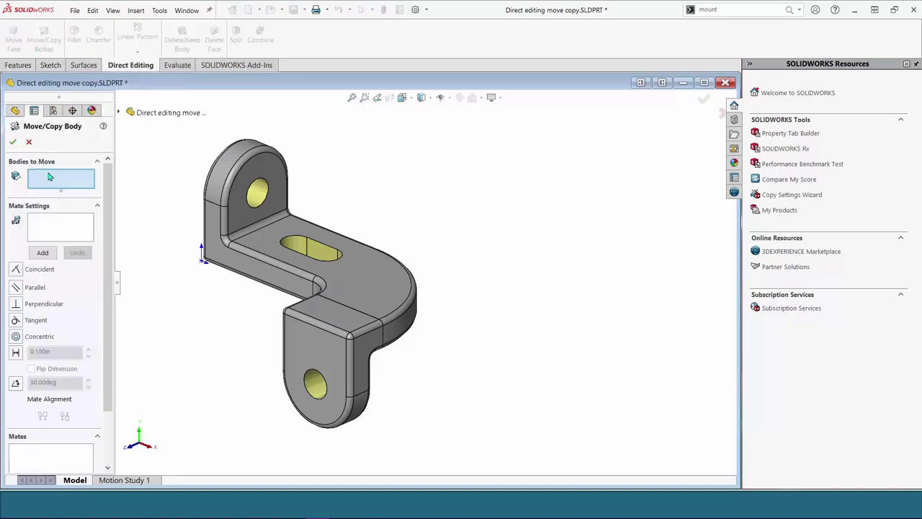
scroll(105, 215, "down", 3)
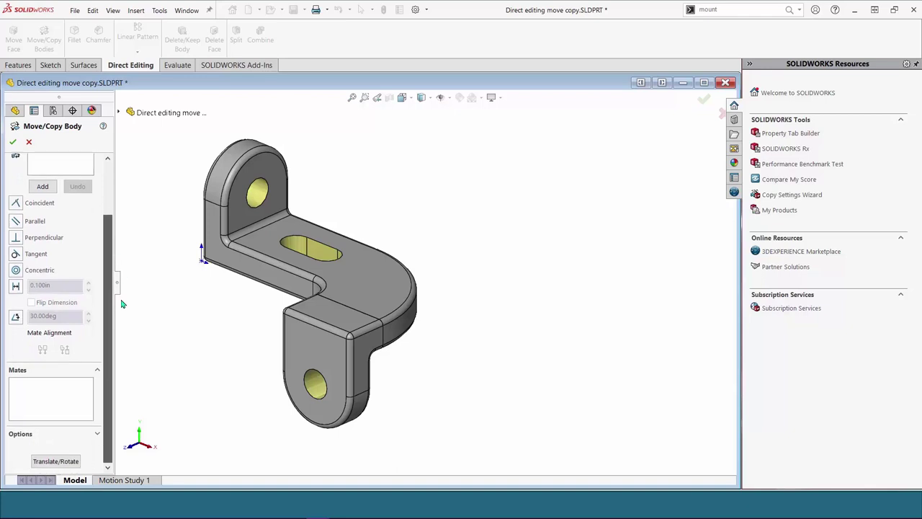
left_click(56, 461)
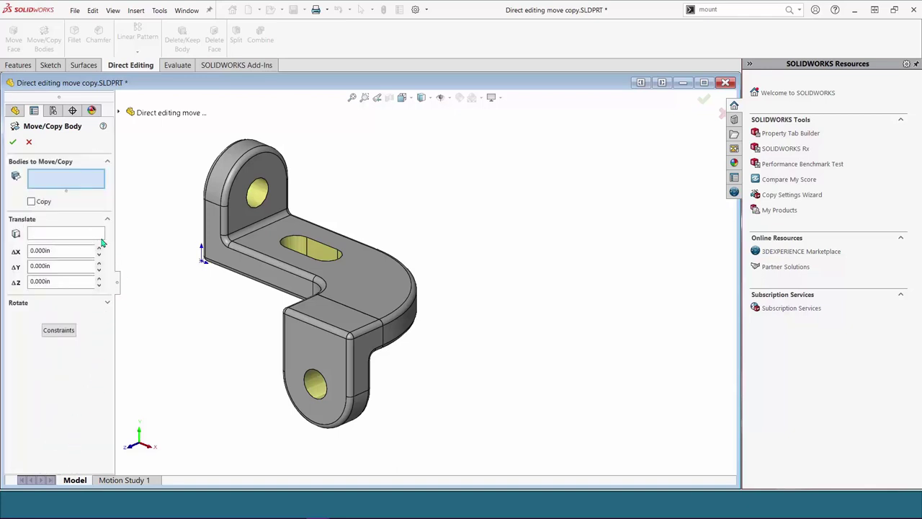
left_click(327, 359)
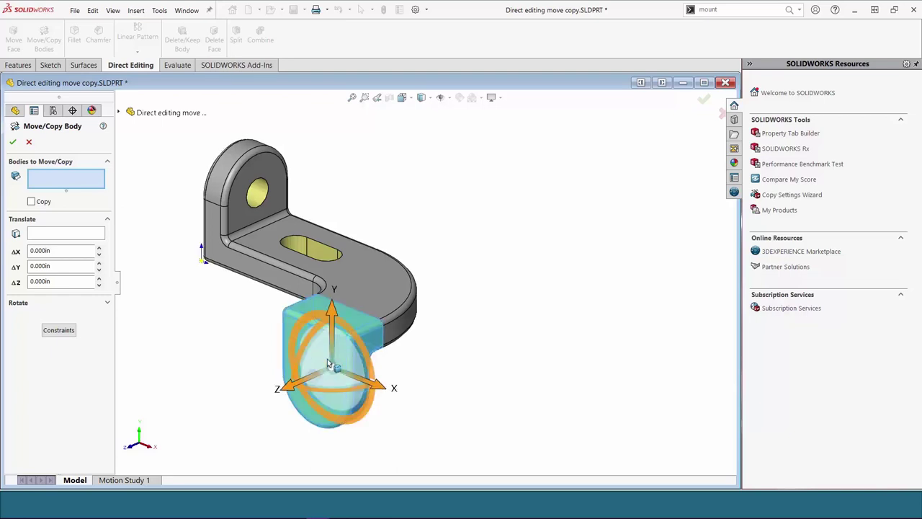
left_click(90, 234)
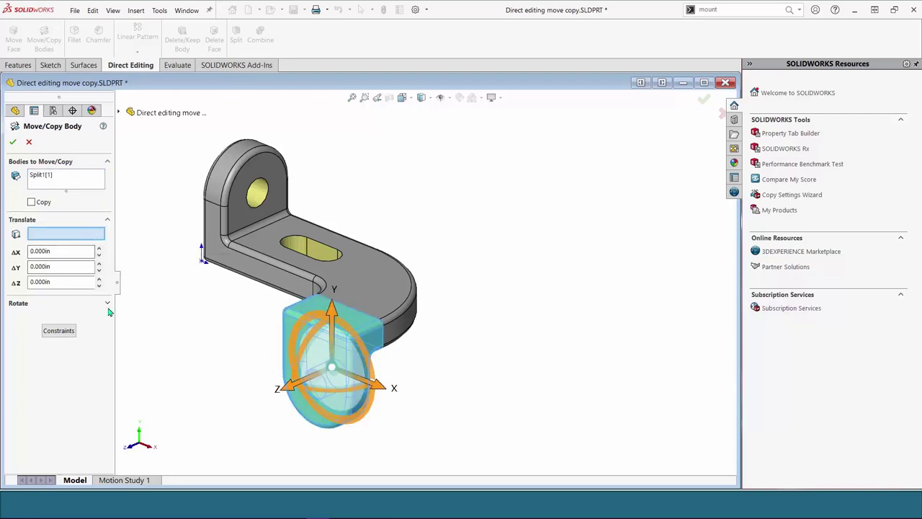
left_click(107, 303)
left_click(58, 250)
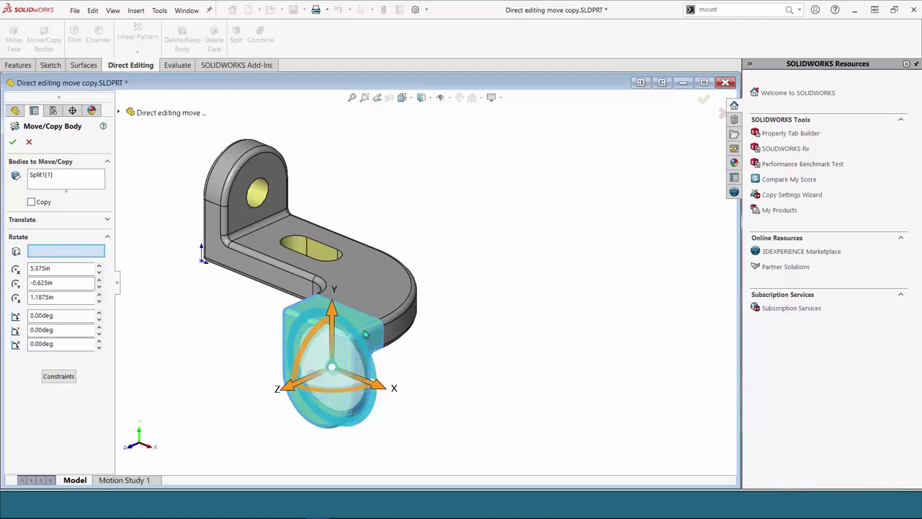
Rotate Split1[1] 180° about the end's edge and accept the feature.
middle_click_drag(267, 321, 364, 303)
scroll(372, 302, "down", 5)
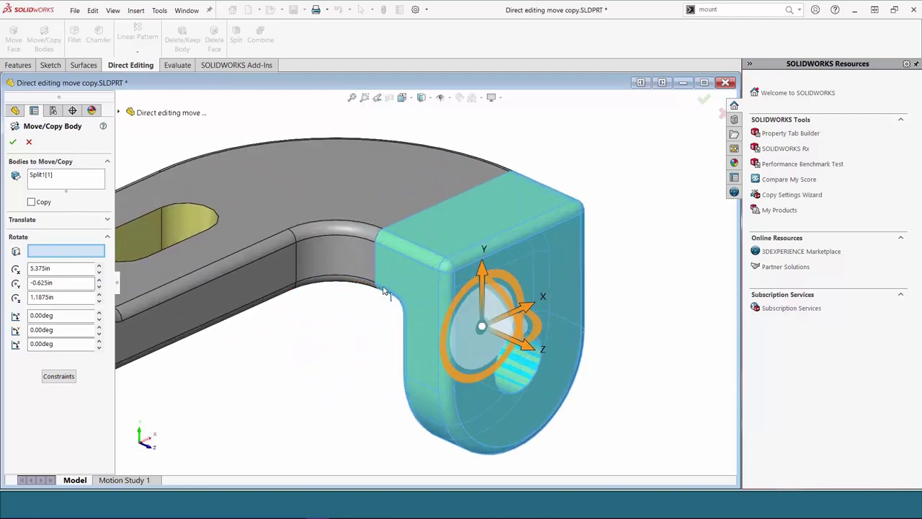
left_click(383, 291)
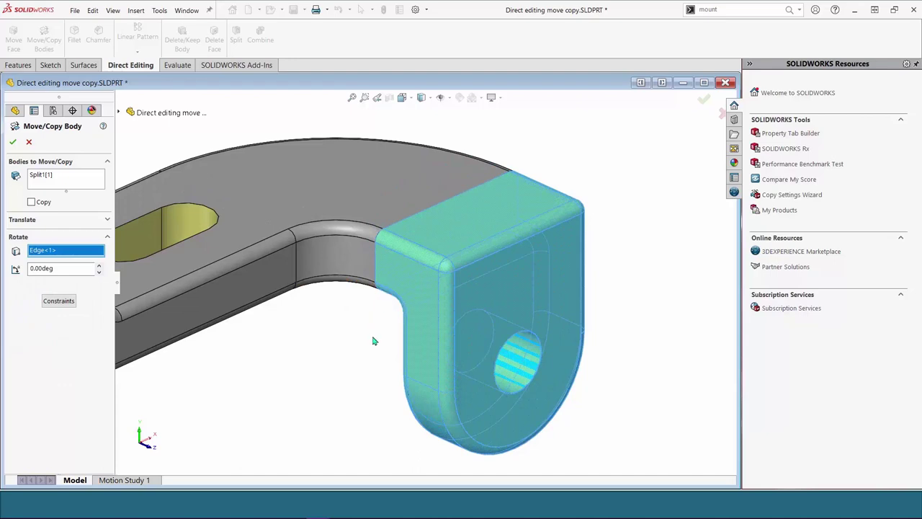
scroll(376, 353, "up", 5)
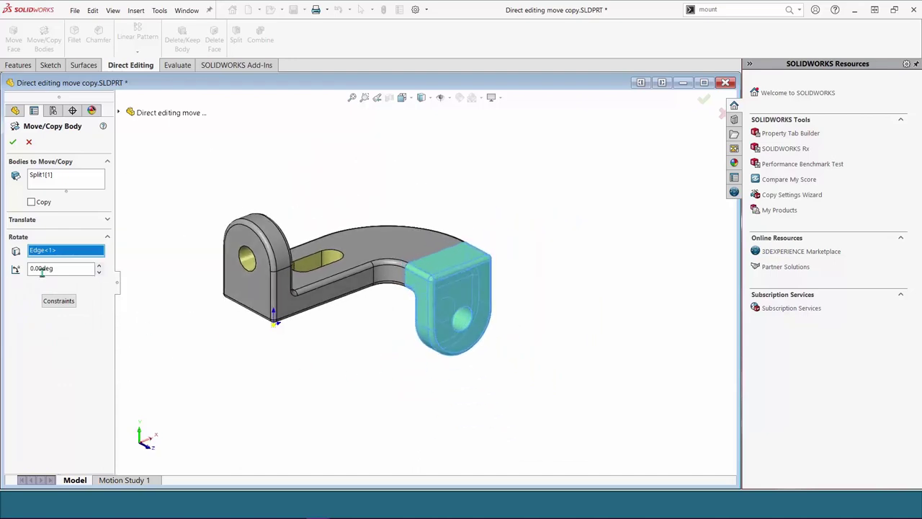
double_click(64, 268)
type("180")
key("Return")
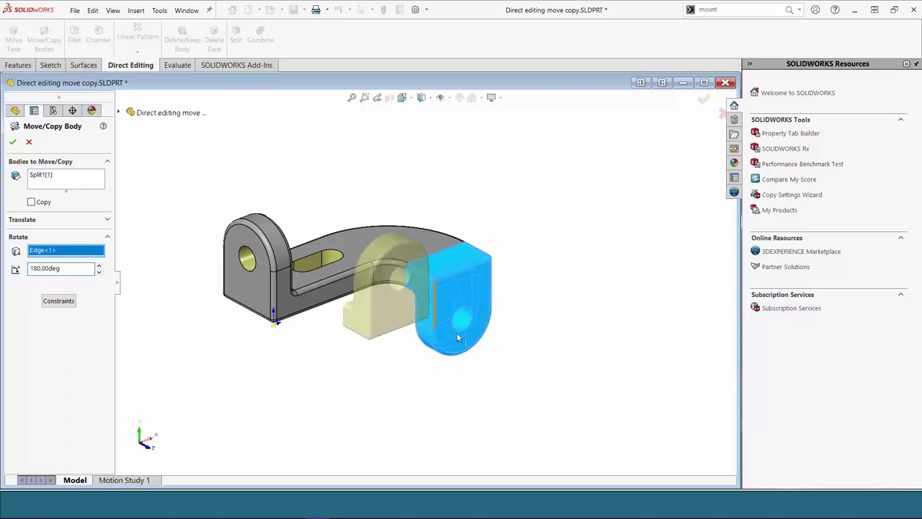
middle_click_drag(541, 397, 403, 372)
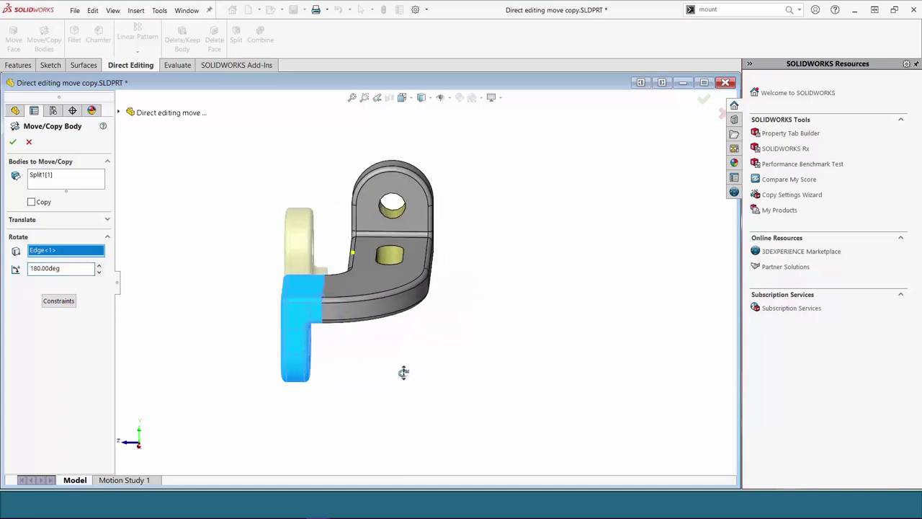
left_click(12, 143)
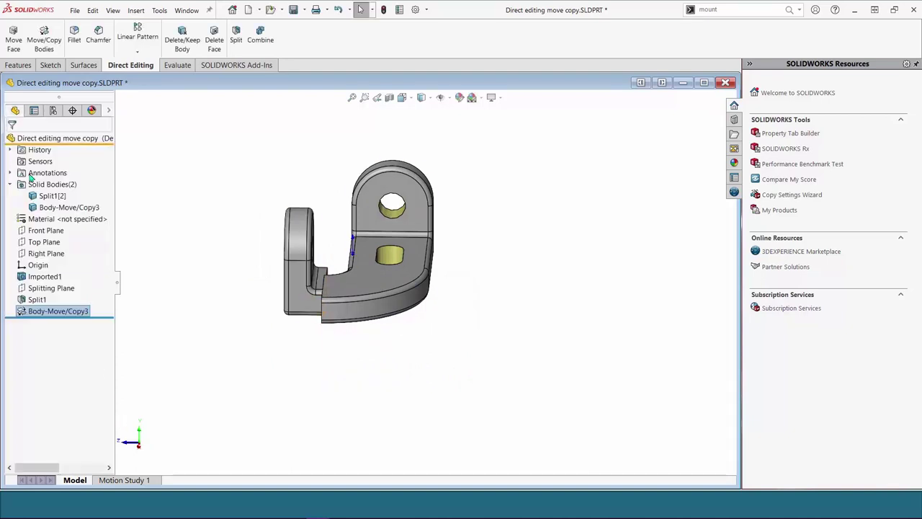
Constrain Body-Move/Copy3 to the main body with a tangent face mate and a coincident face mate.
left_click(43, 36)
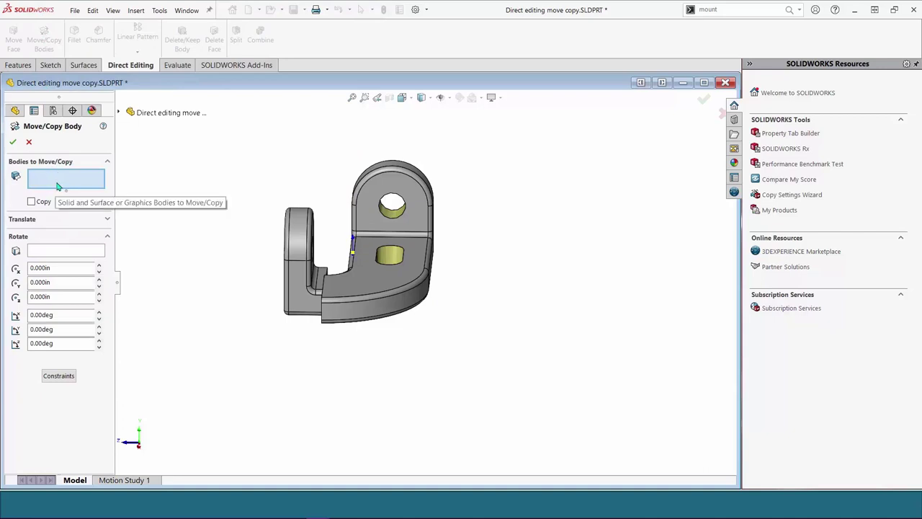
left_click(58, 375)
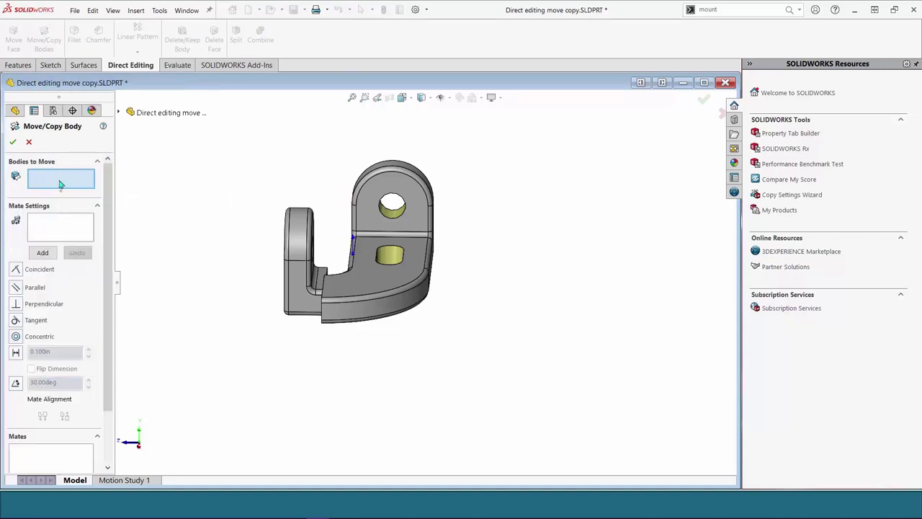
left_click(296, 231)
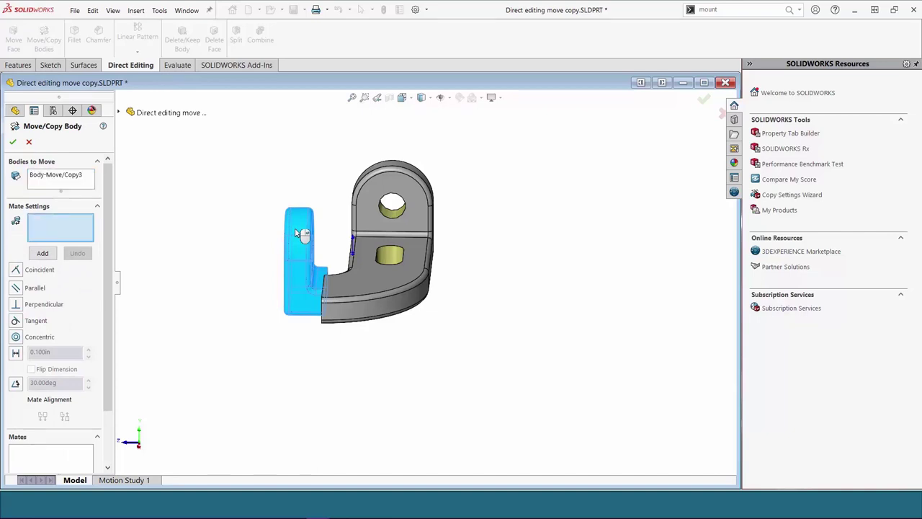
left_click(303, 305)
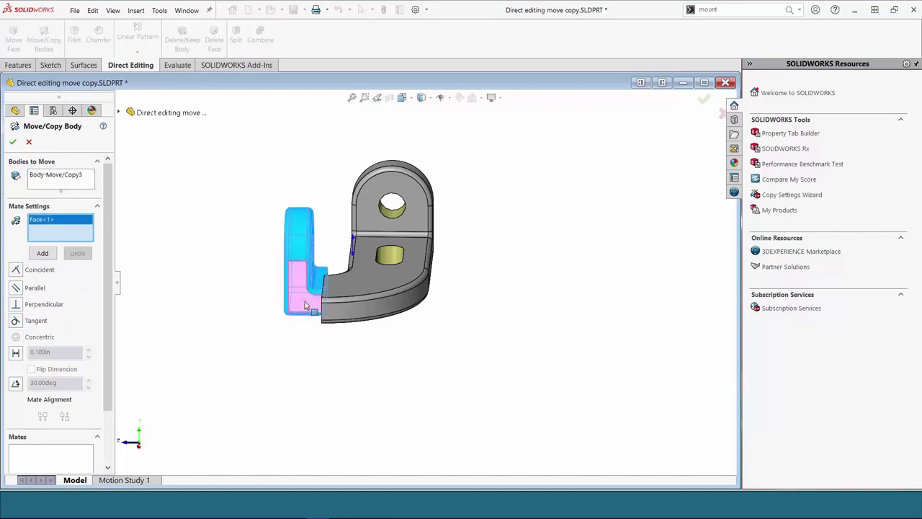
left_click(345, 314)
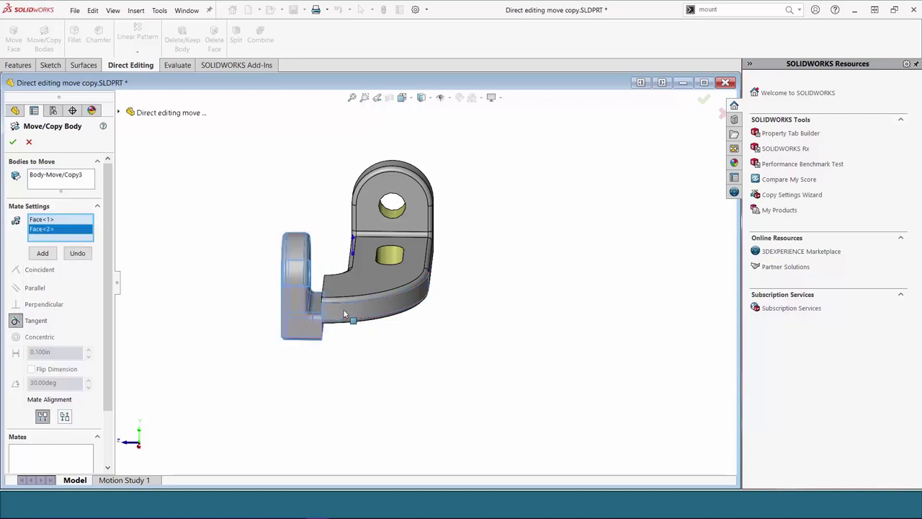
left_click(43, 255)
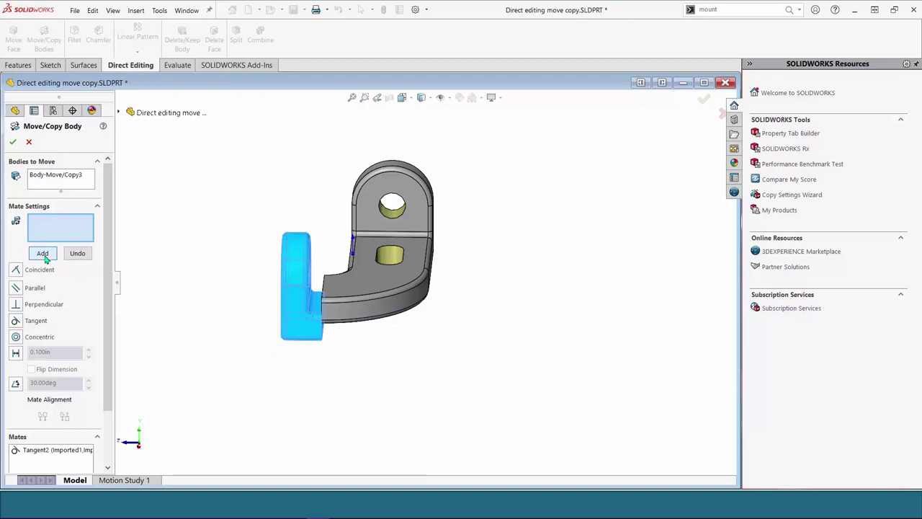
left_click(318, 305)
left_click(335, 293)
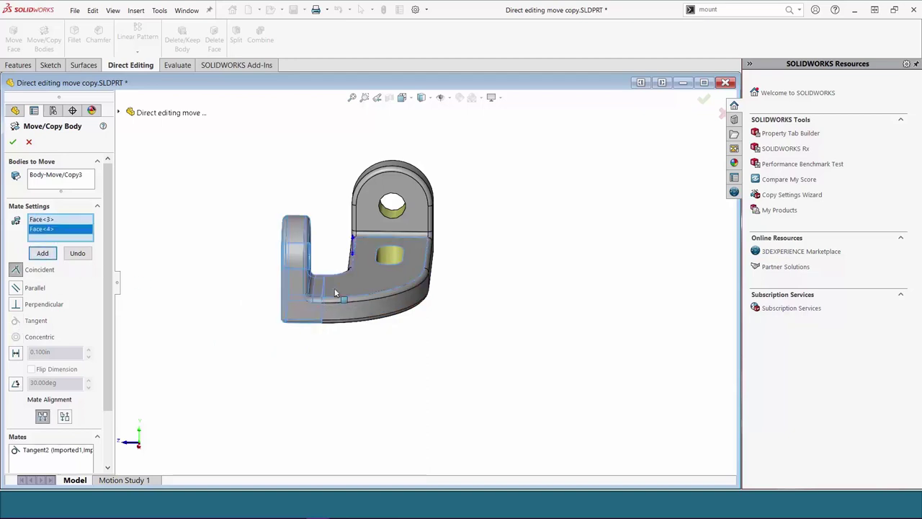
key("Return")
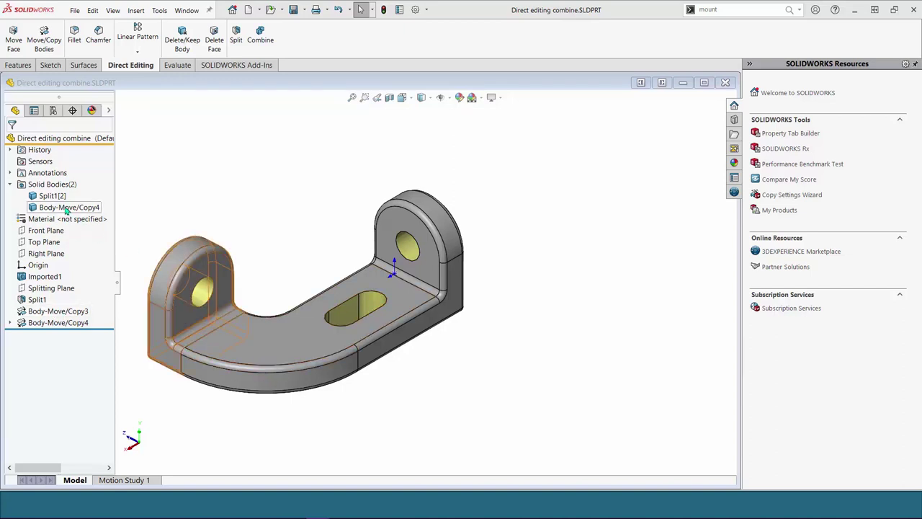
Combine Body-Move/Copy4 and Split1[2] with an Add operation, preview, and accept.
left_click(258, 48)
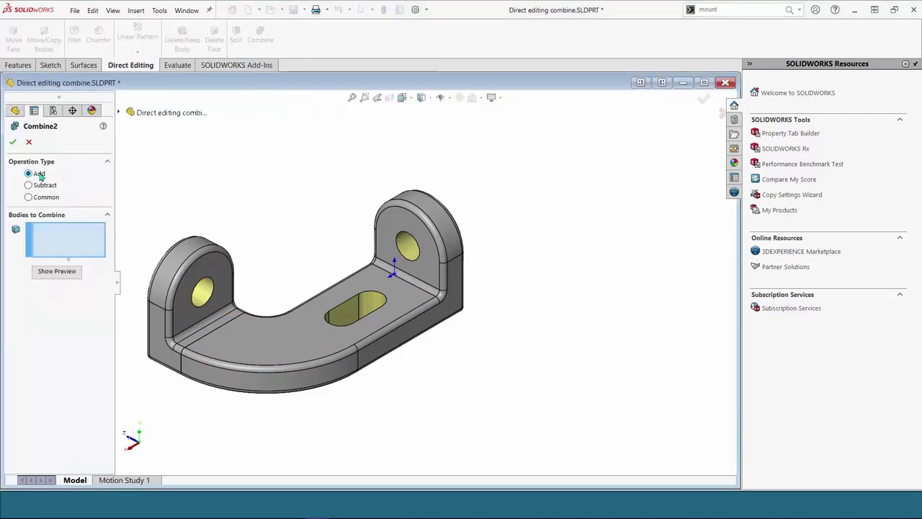
left_click(161, 322)
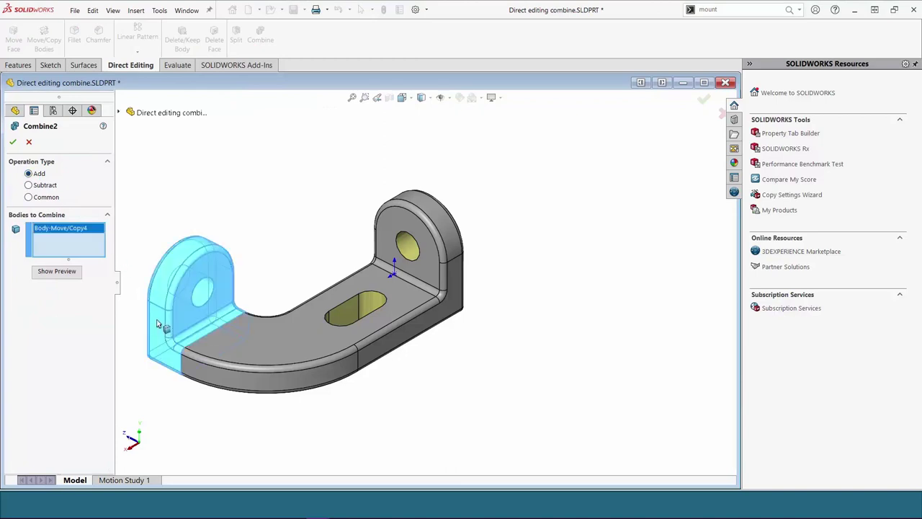
left_click(264, 355)
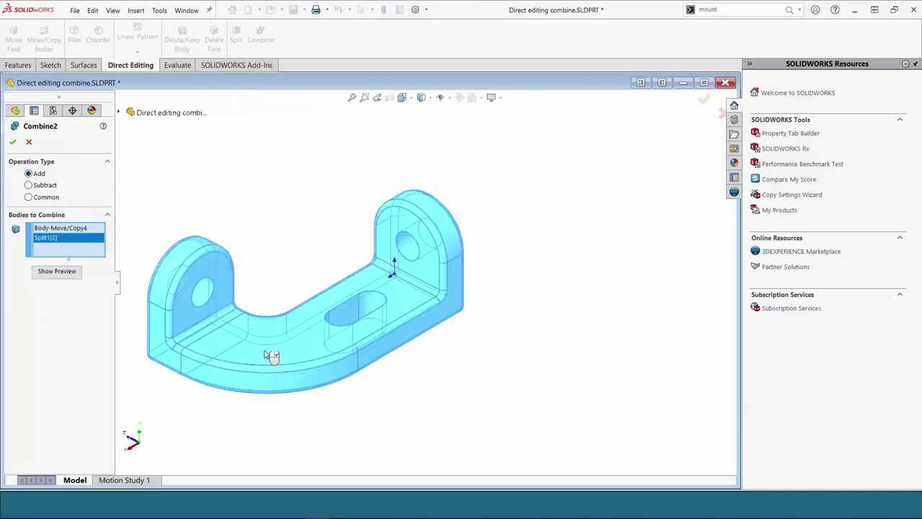
left_click(77, 277)
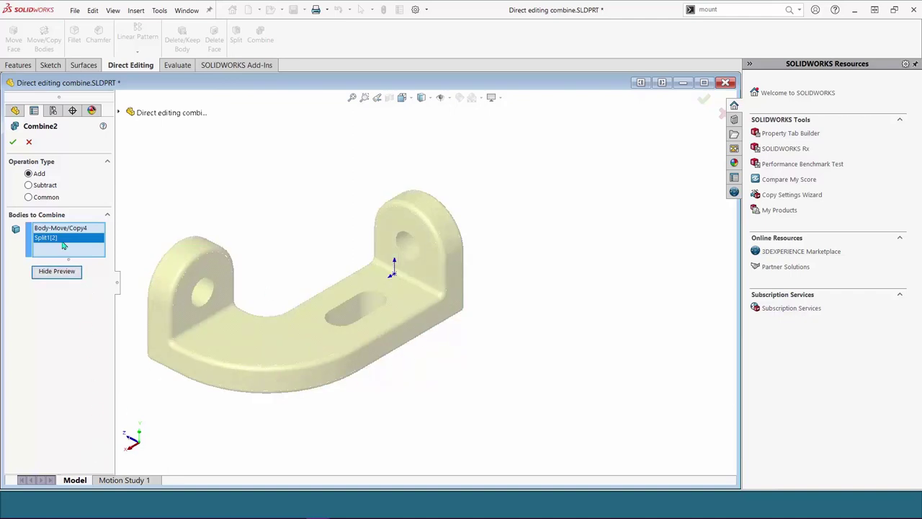
left_click(13, 143)
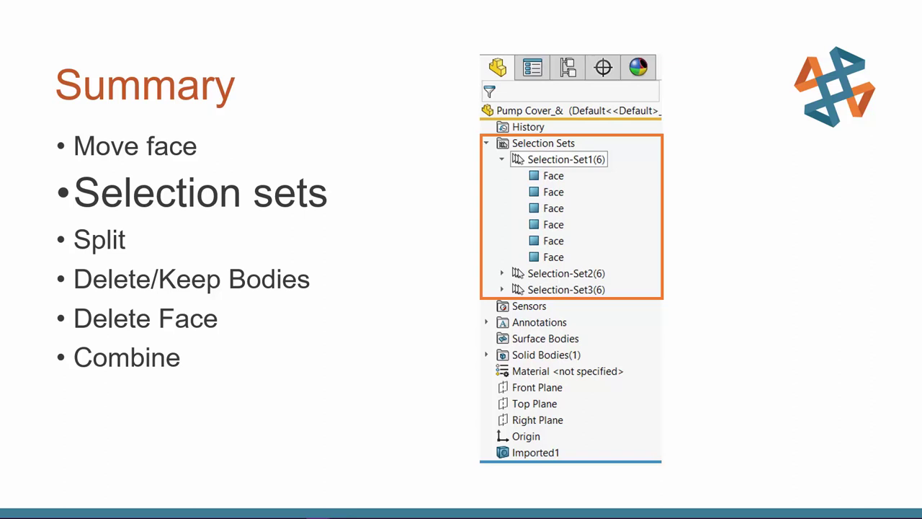
Advance the Summary slide animation to the Split topic.
key("Right")
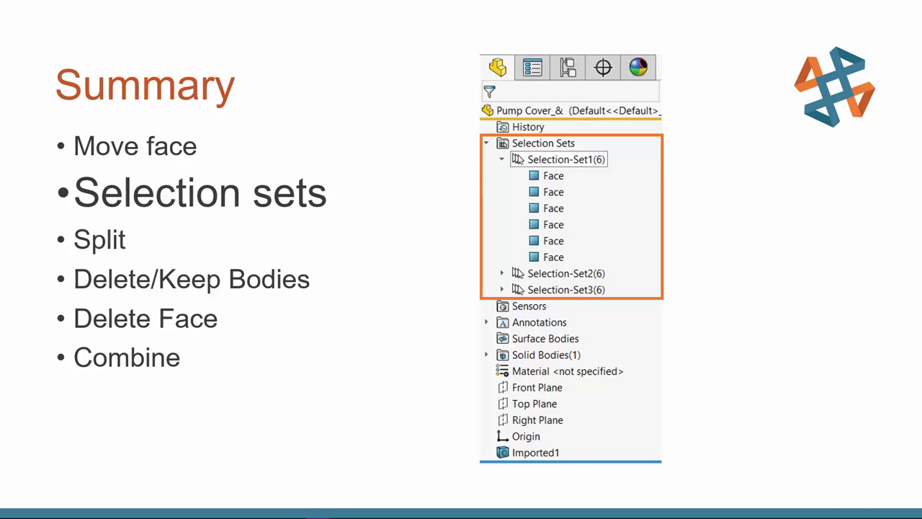